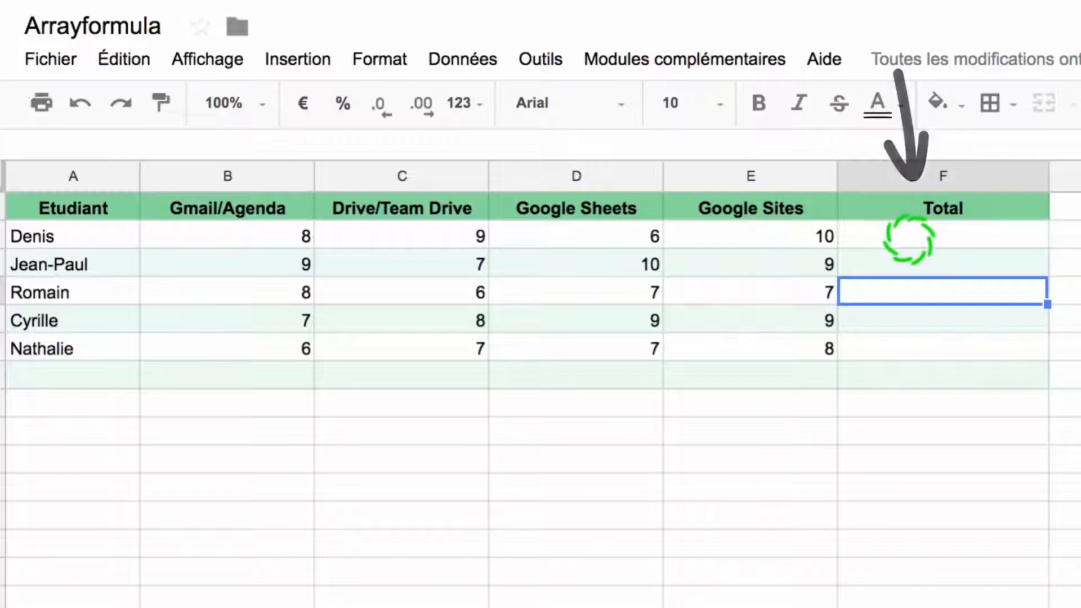
# Step: Enter the formula =B2+C2+D2+E2 in cell F2 to total the first student's scores
pyautogui.doubleClick(907, 239)
pyautogui.write('=')
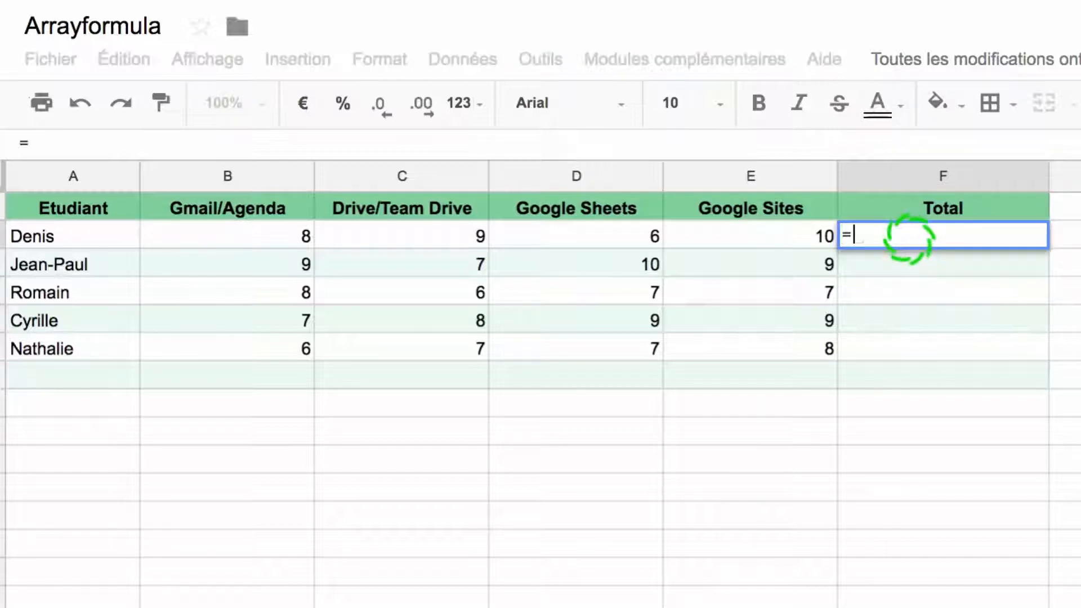
pyautogui.write('B2')
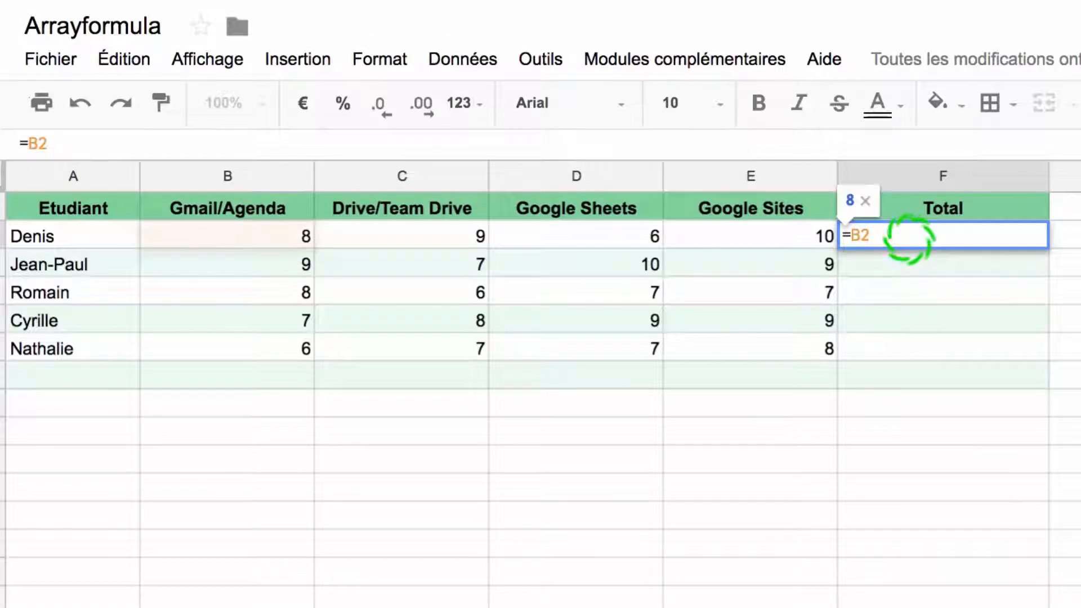
pyautogui.write('+C2')
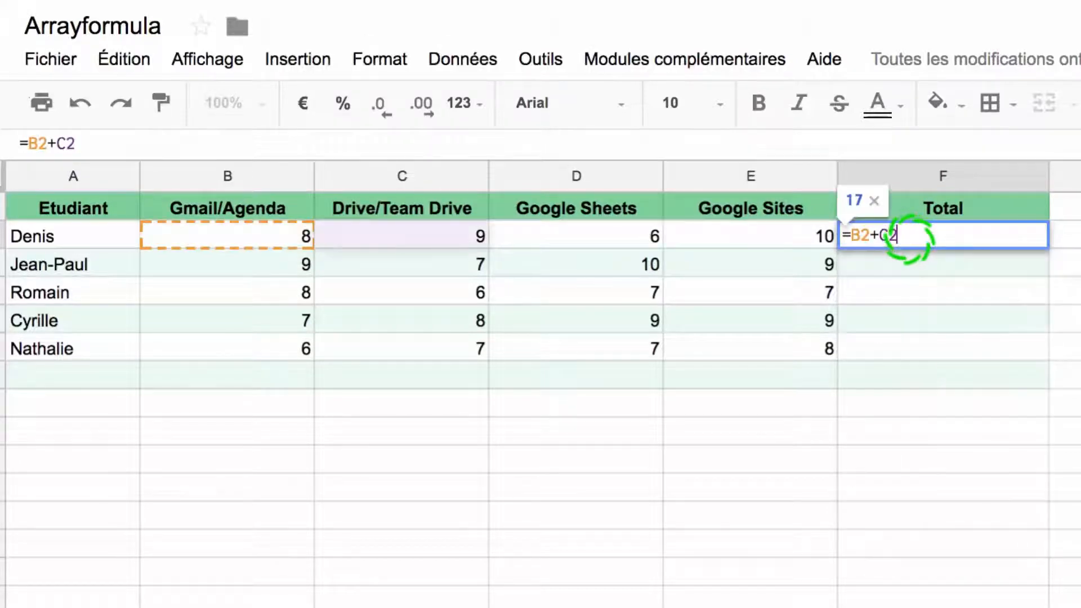
pyautogui.write('+D2')
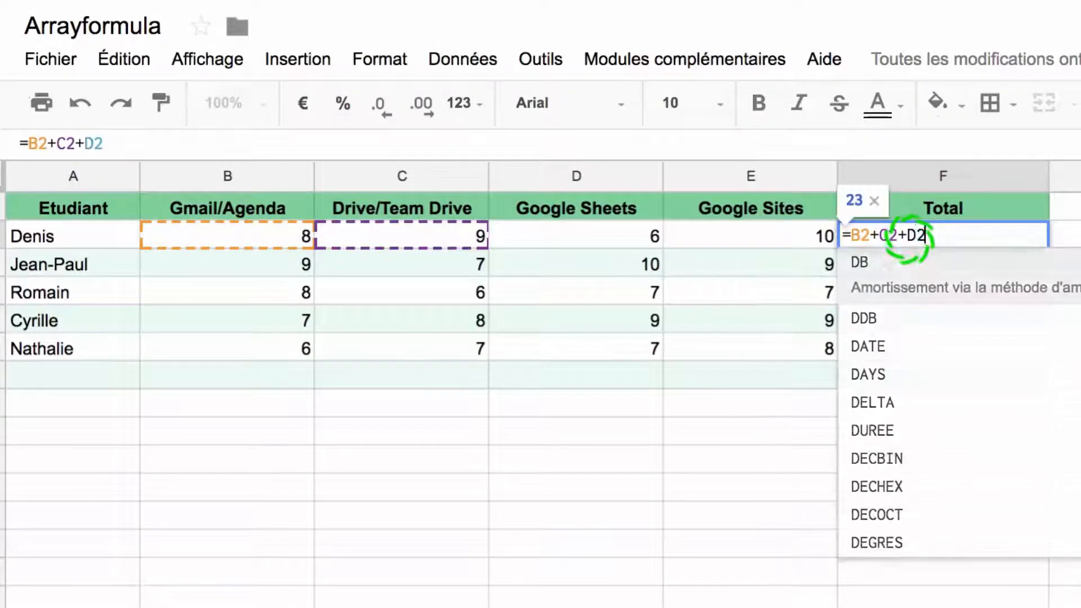
pyautogui.write('+')
pyautogui.write('E2')
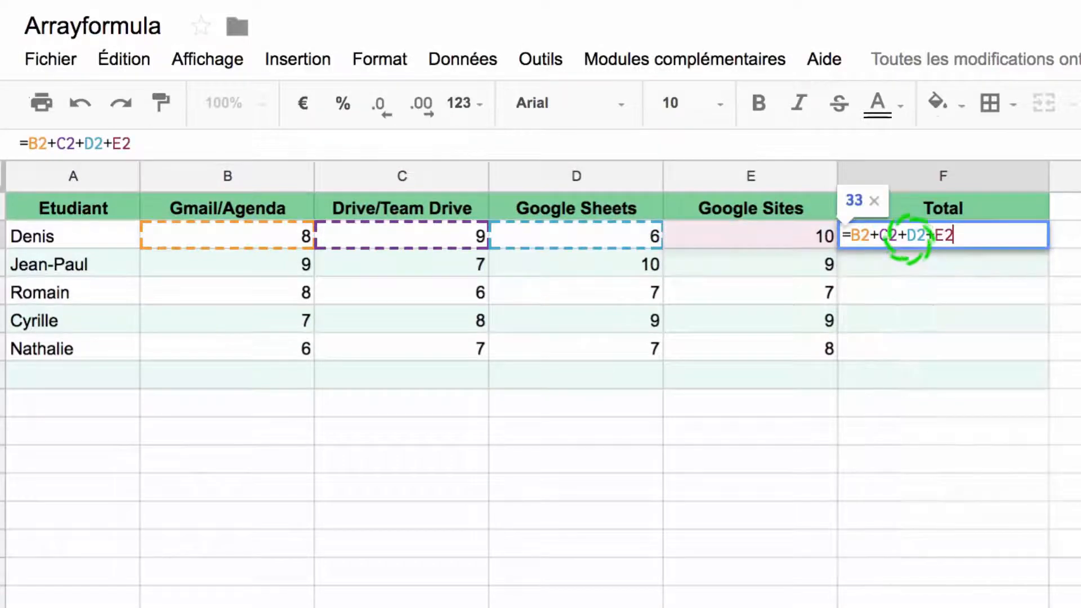
pyautogui.press('Return')
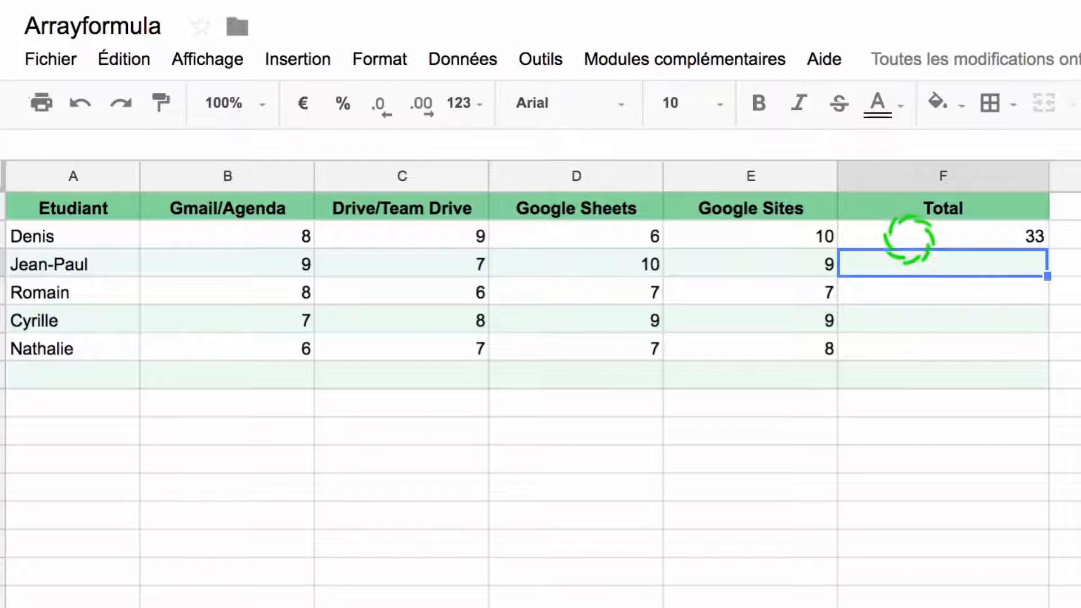
# Step: Copy the total formula from F2 to F3, fill it down to F6, and check the formula in F4
pyautogui.click(907, 236)
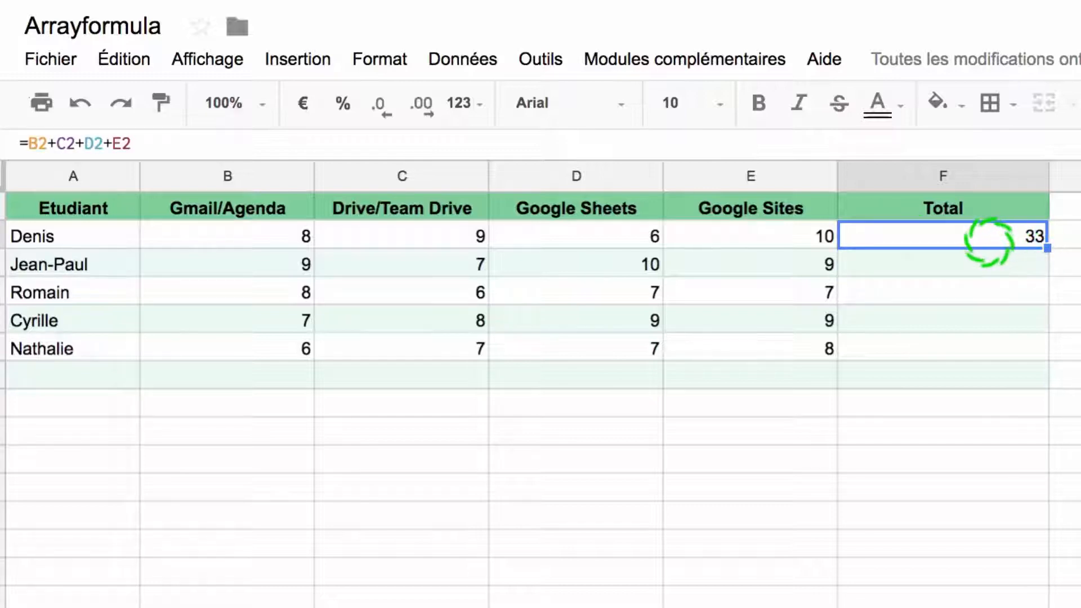
pyautogui.hotkey('ctrl', 'c')
pyautogui.click(960, 261)
pyautogui.hotkey('ctrl', 'v')
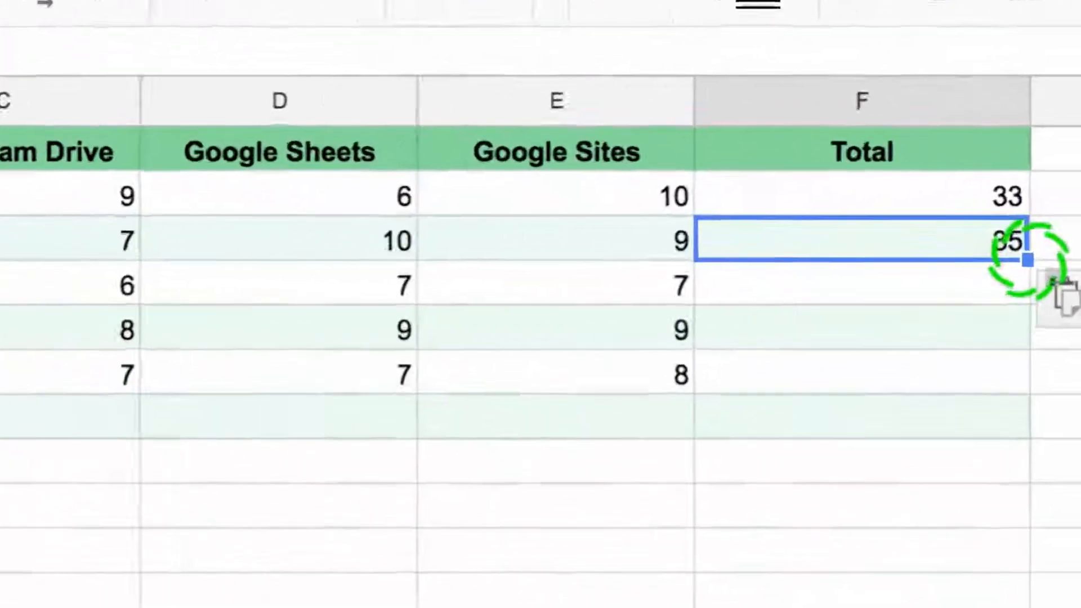
pyautogui.moveTo(1027, 260); pyautogui.dragTo(998, 369)
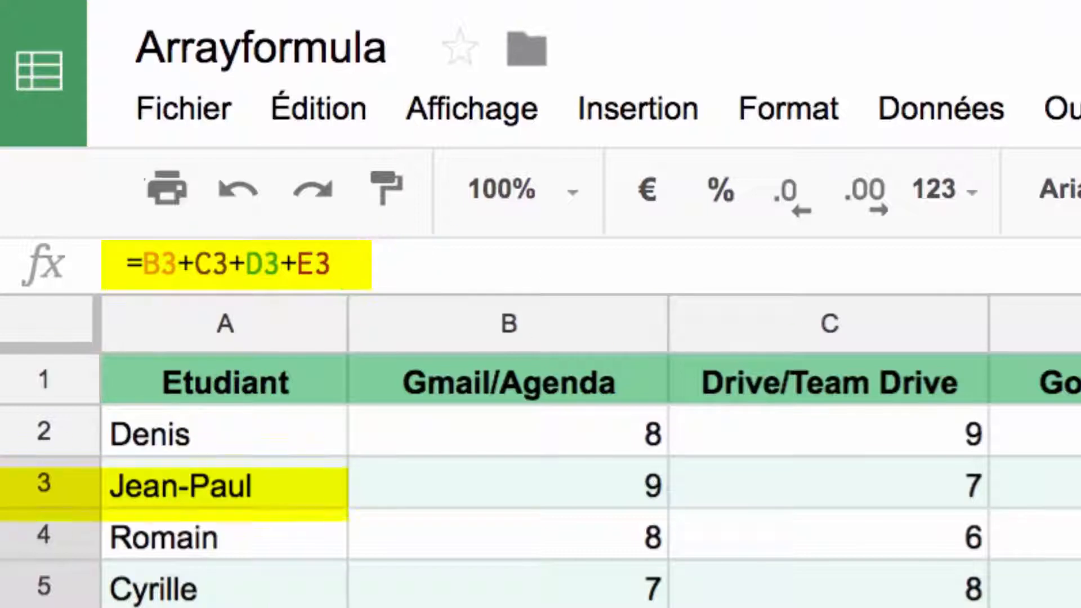
pyautogui.click(1078, 536)
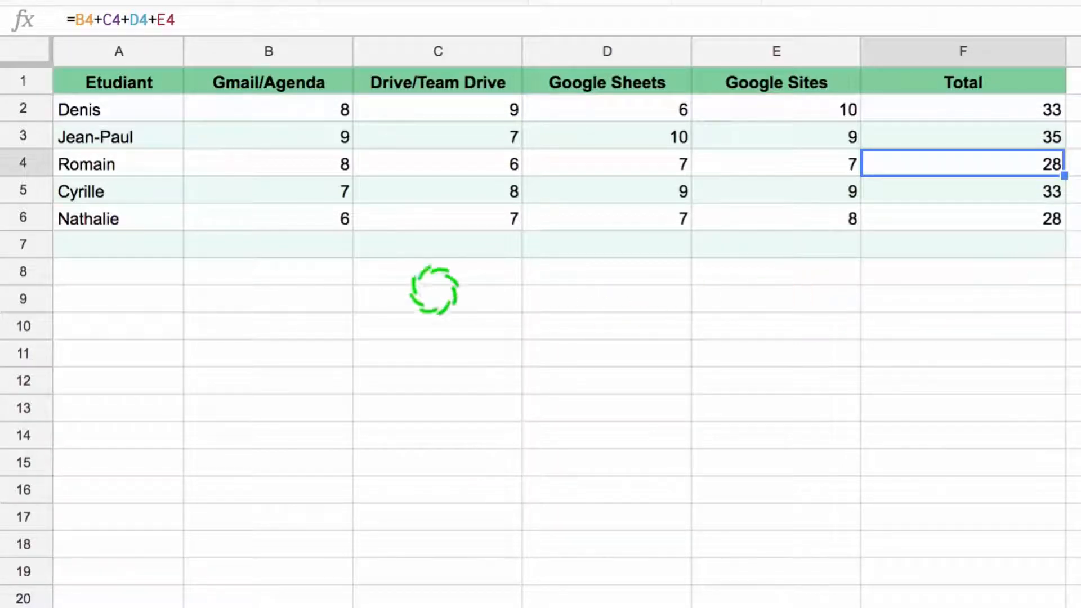
# Step: Add a new student's name in cell A7
pyautogui.click(118, 248)
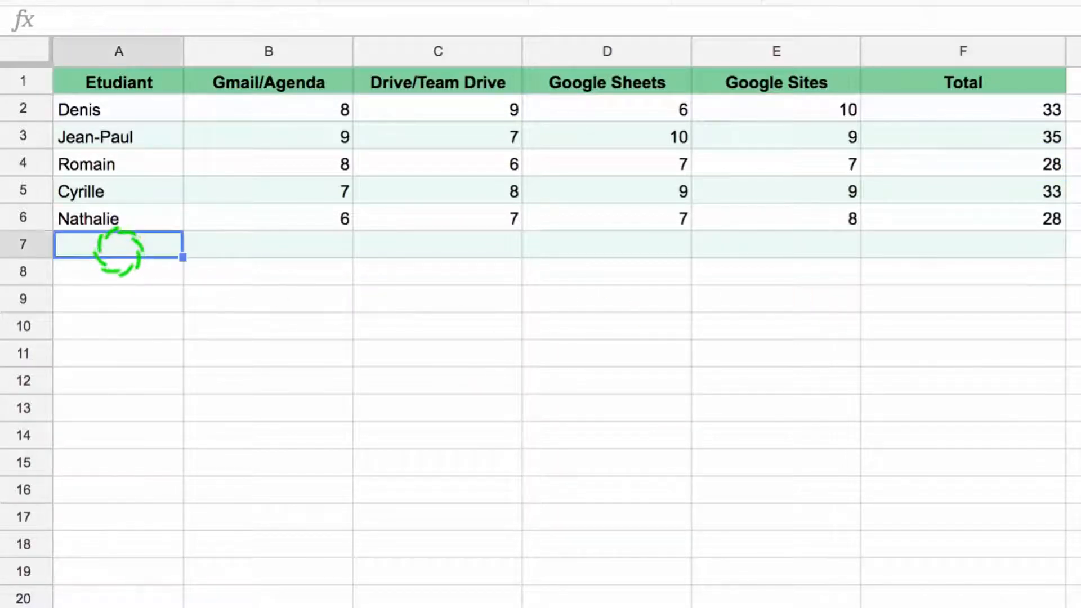
pyautogui.write('Sébastien')
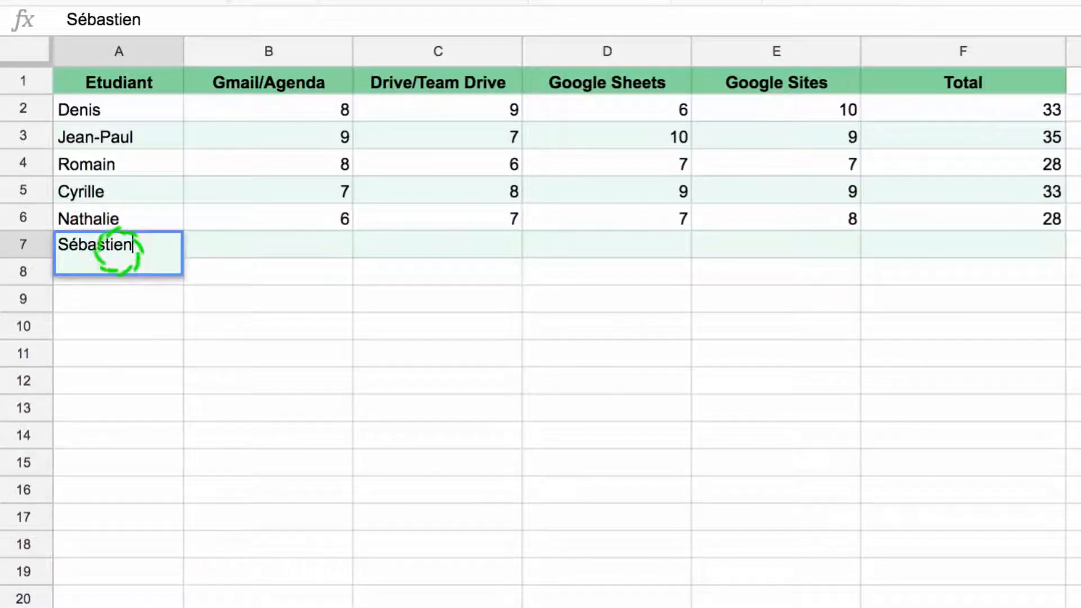
pyautogui.click(290, 319)
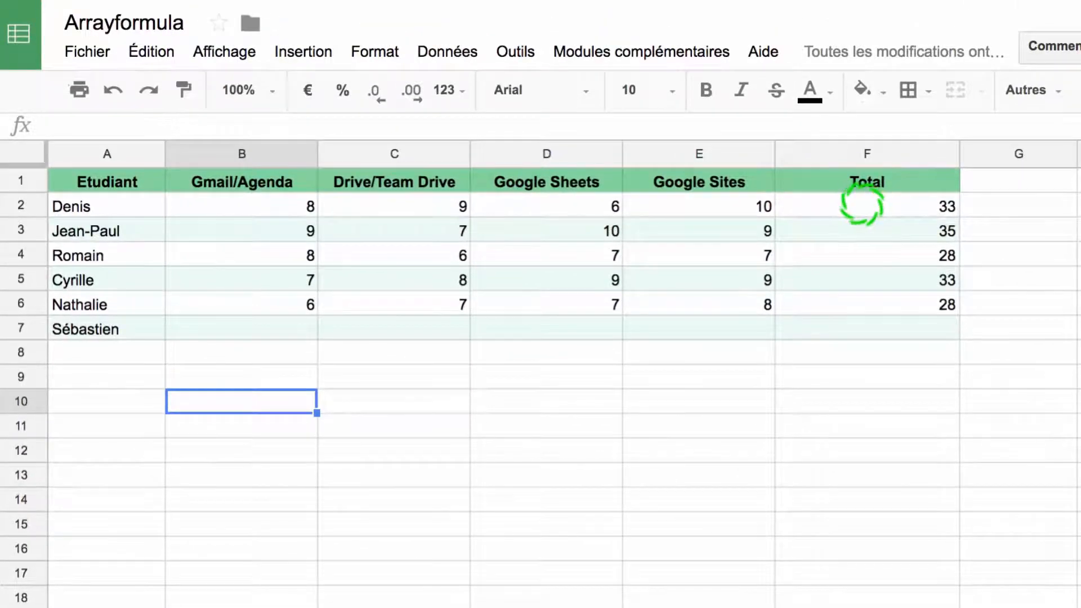
# Step: Enter =ARRAYFORMULA(B2:B+C2:C+D2:D+E2:E) in cell F2 to total every row with a single formula
pyautogui.click(861, 206)
pyautogui.write('=')
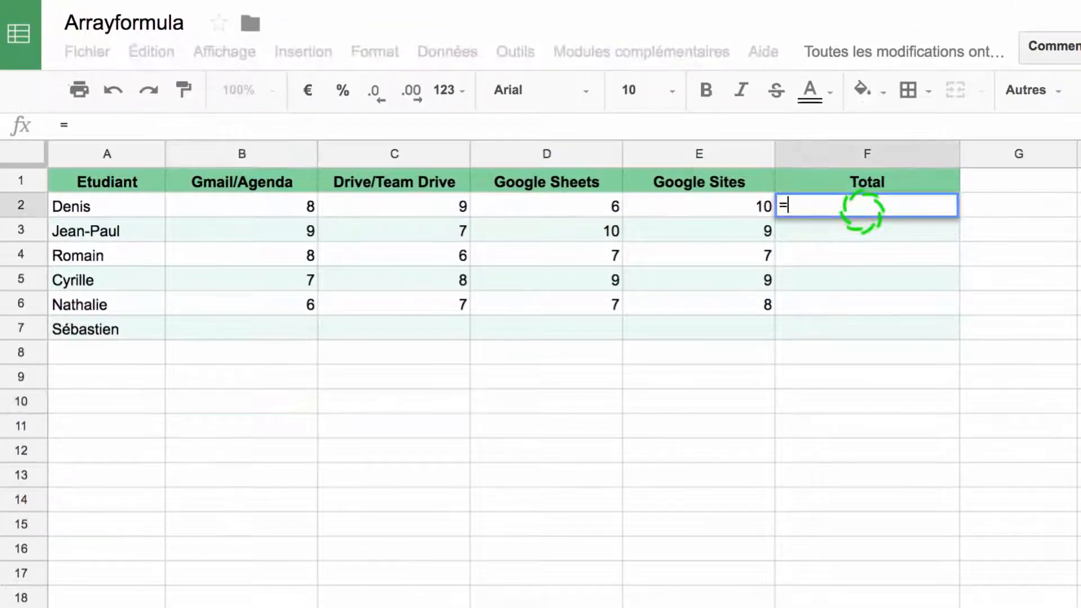
pyautogui.write('arra')
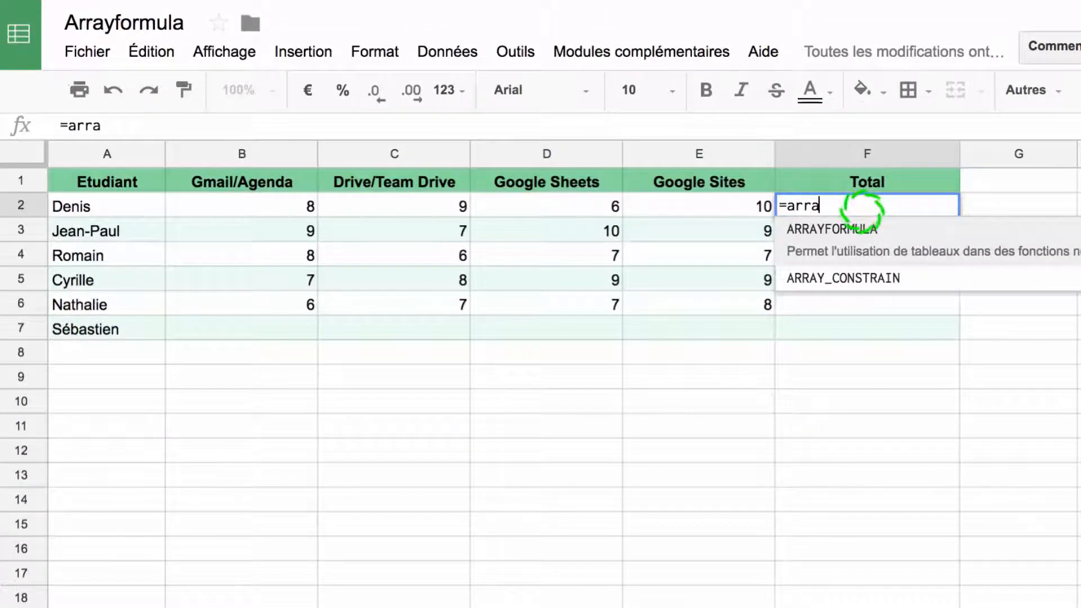
pyautogui.write('y')
pyautogui.click(856, 229)
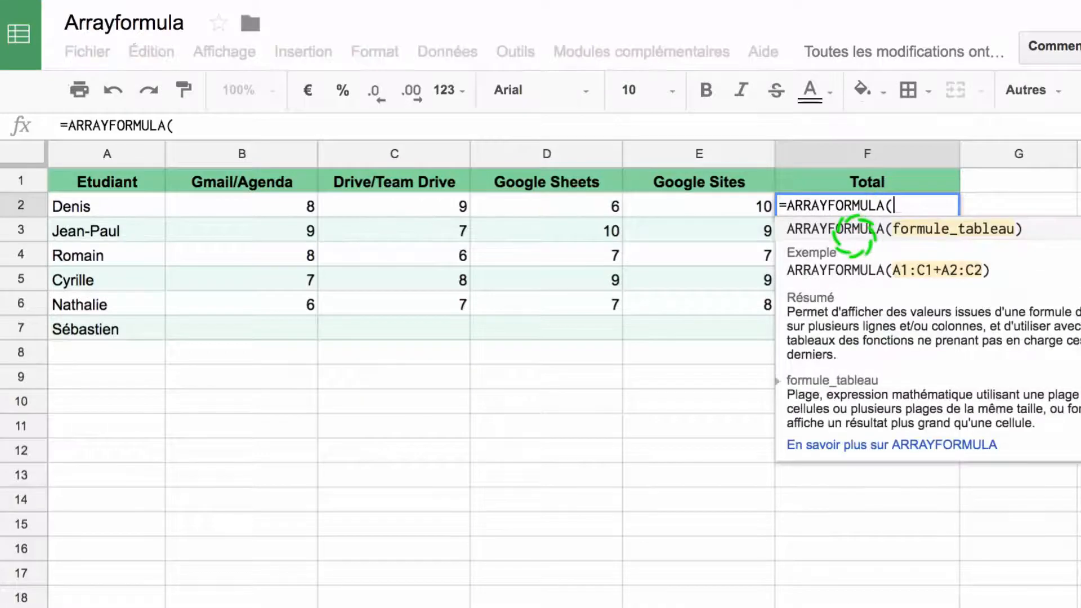
pyautogui.write('B2:B')
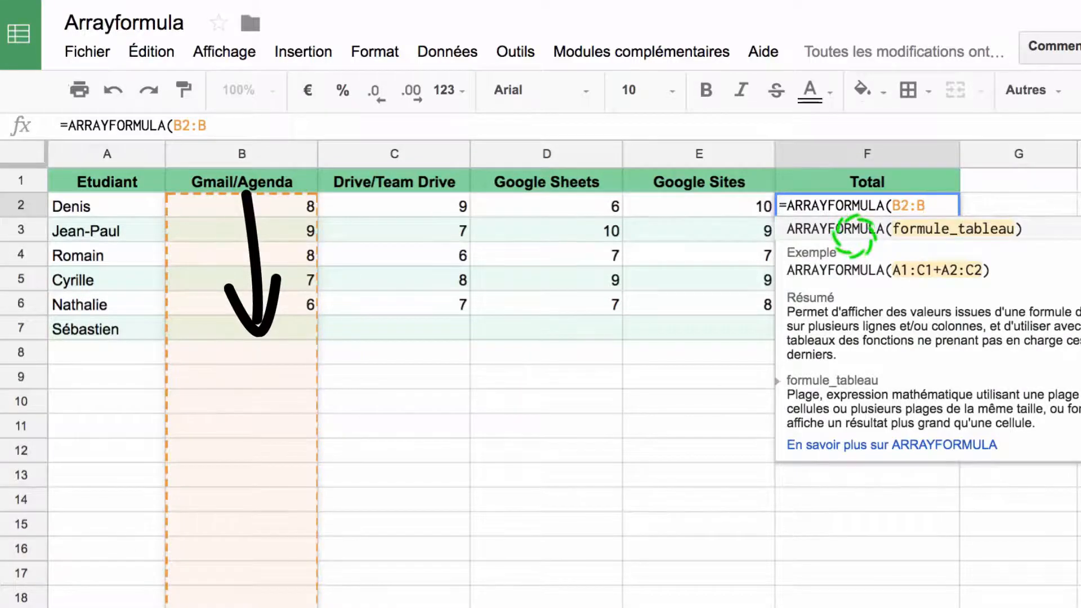
pyautogui.click(207, 125)
pyautogui.write('+')
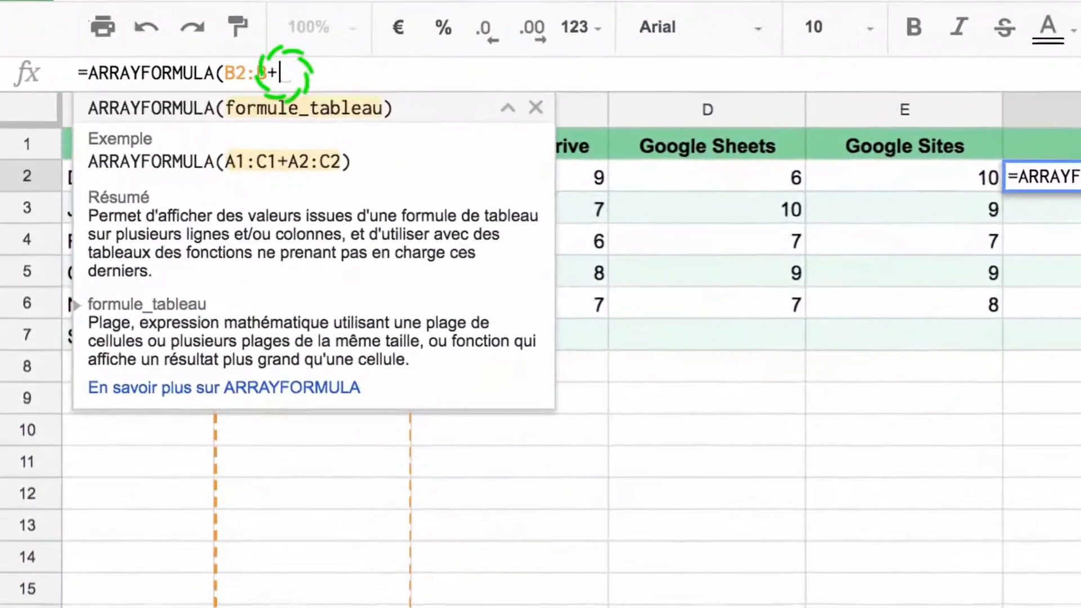
pyautogui.write('C2:')
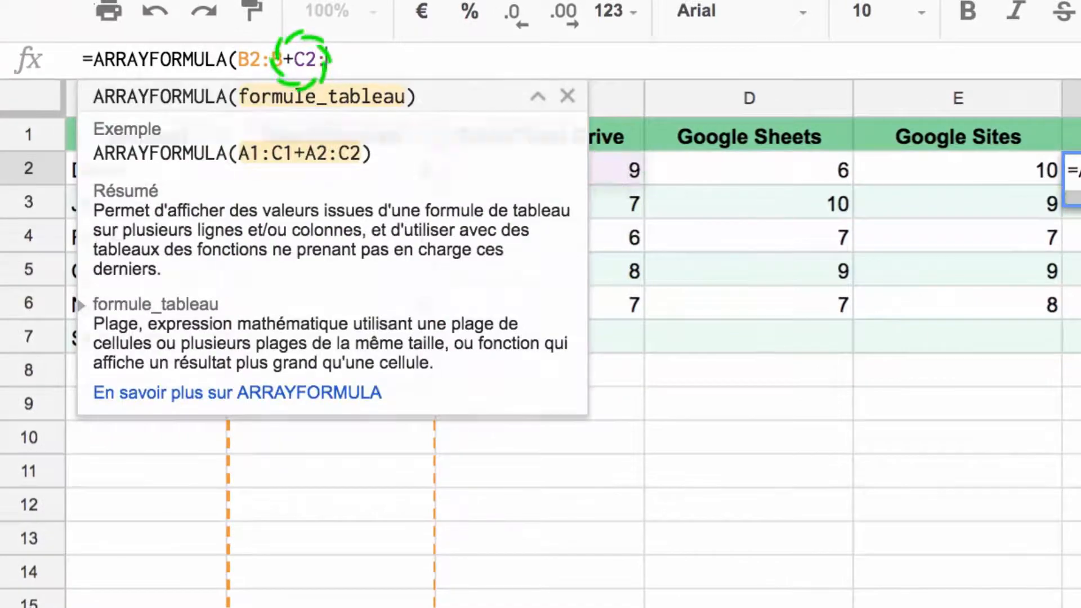
pyautogui.write('C')
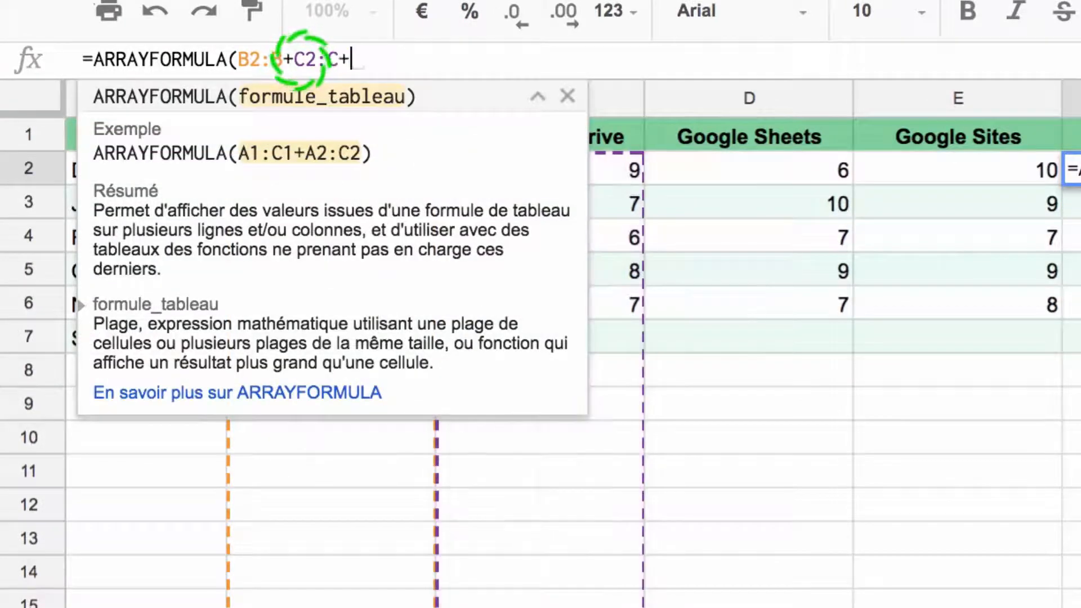
pyautogui.write('+D2:')
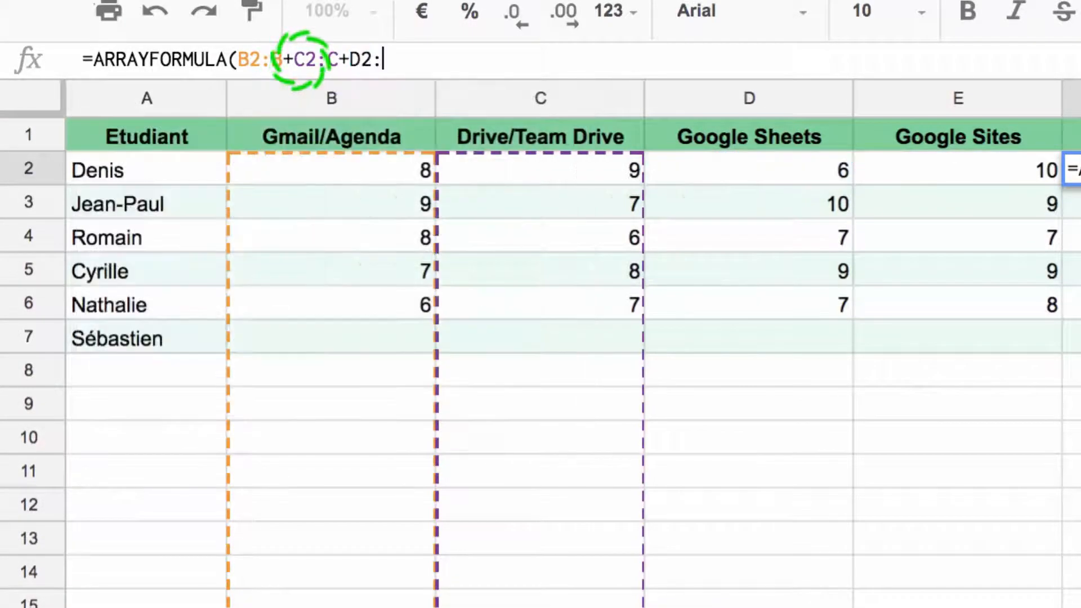
pyautogui.write('D')
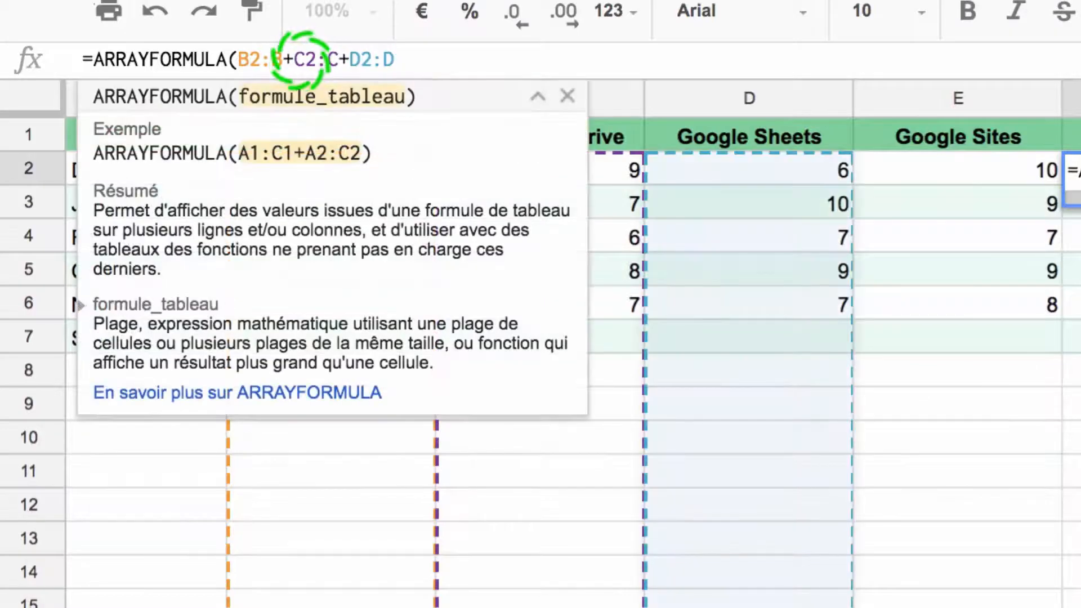
pyautogui.write('+E2')
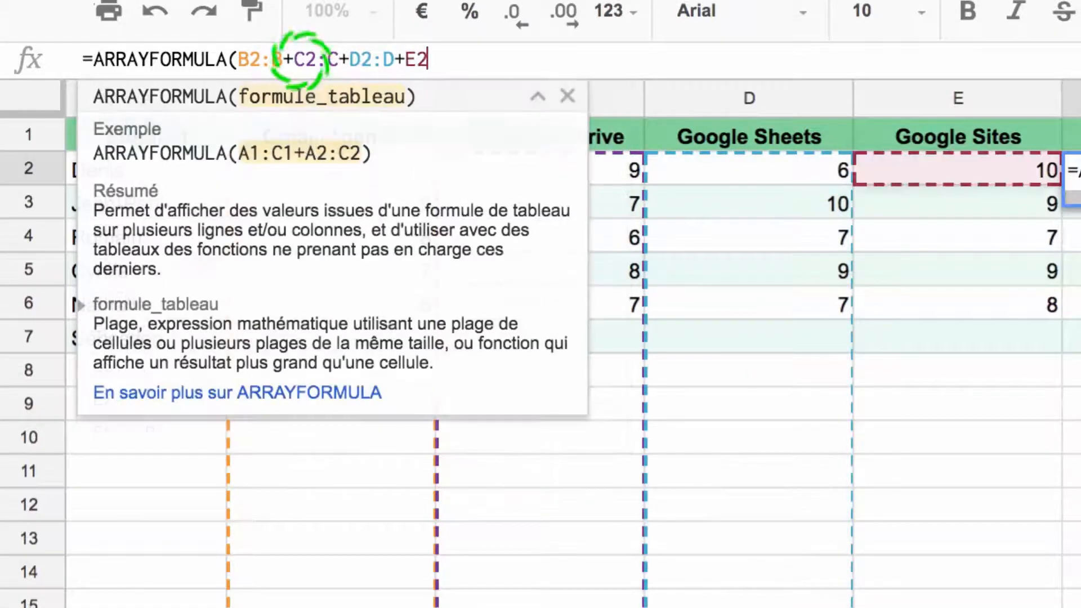
pyautogui.write(':E')
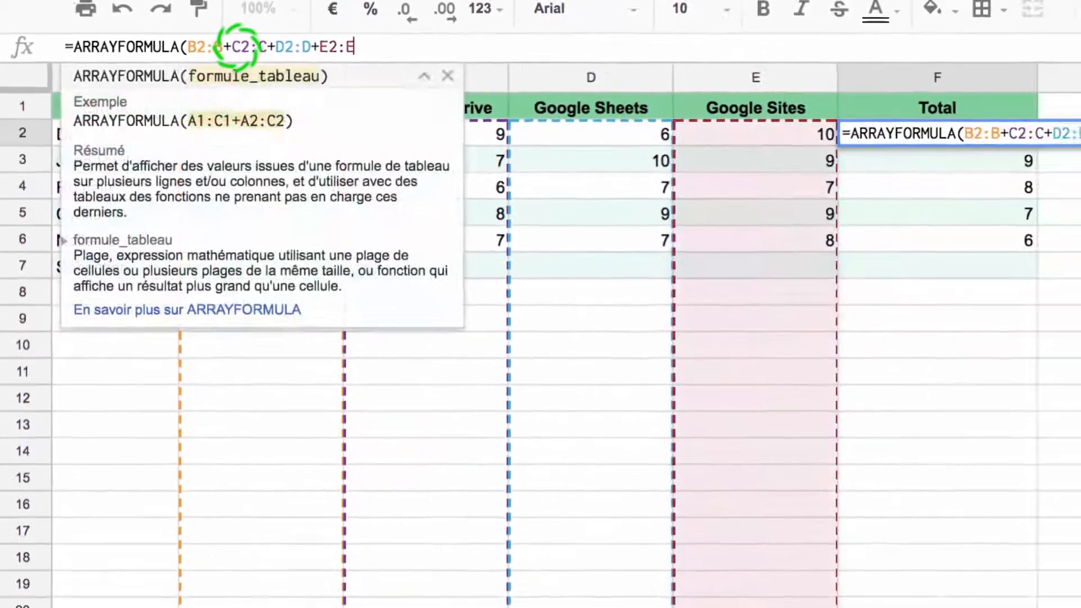
pyautogui.write(')')
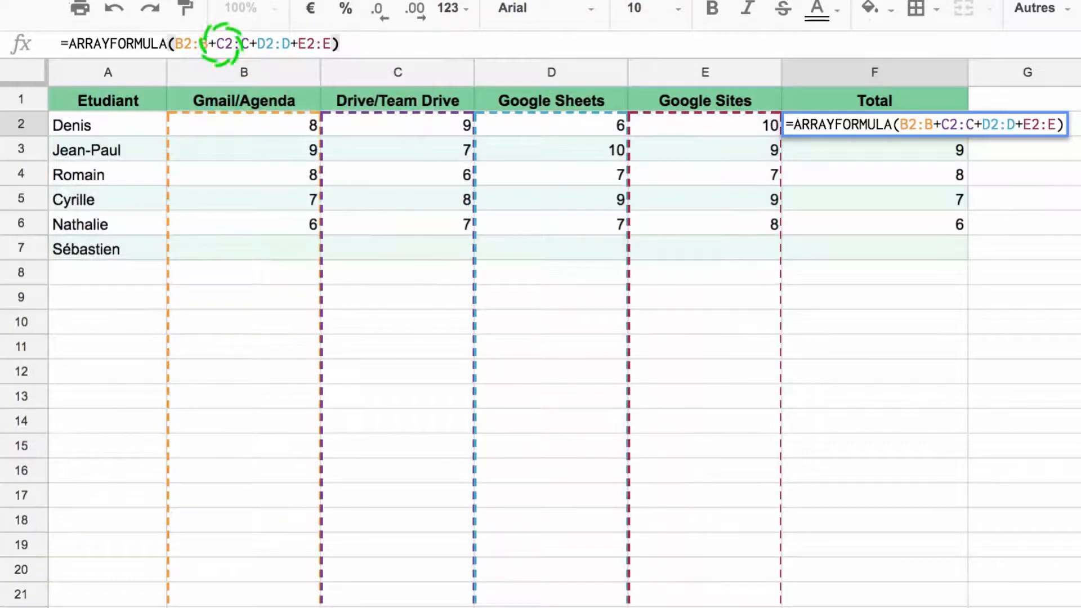
pyautogui.press('Return')
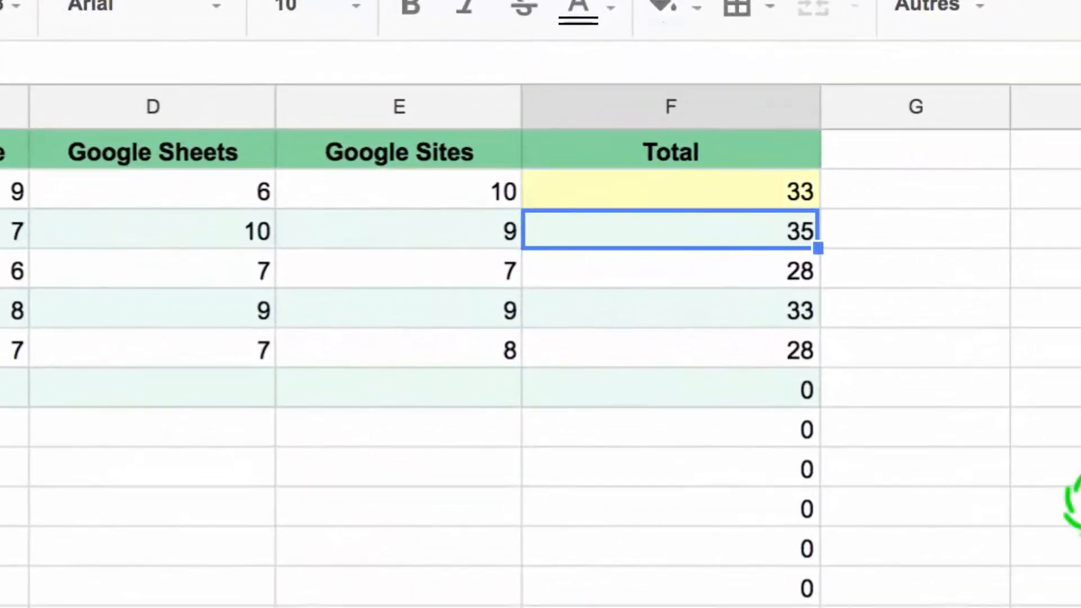
# Step: Examine the Total cells from F2 to F7 one after another
pyautogui.click(743, 198)
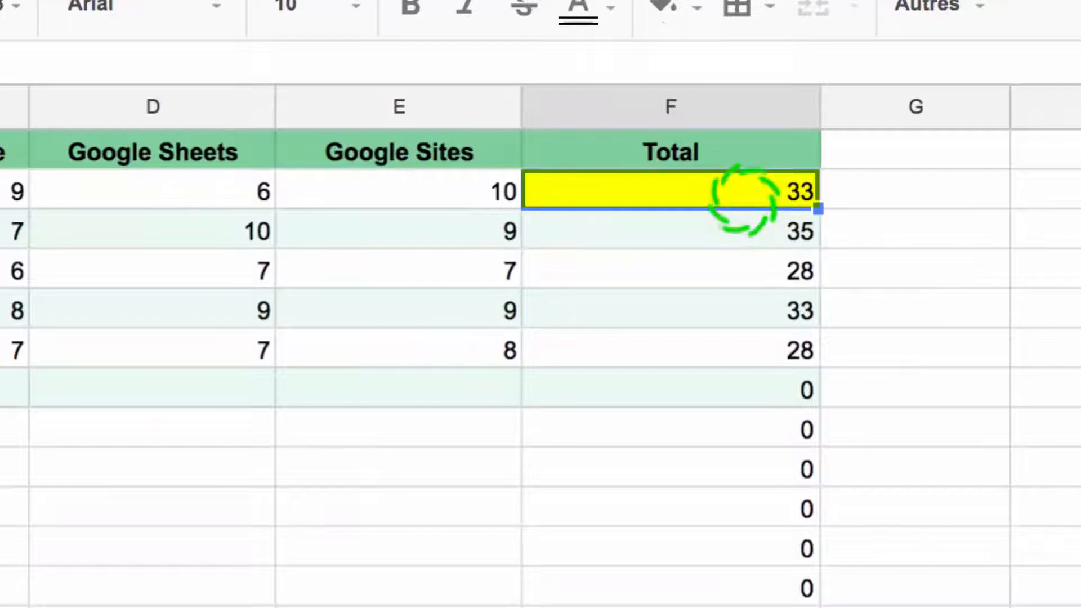
pyautogui.click(725, 231)
pyautogui.click(730, 263)
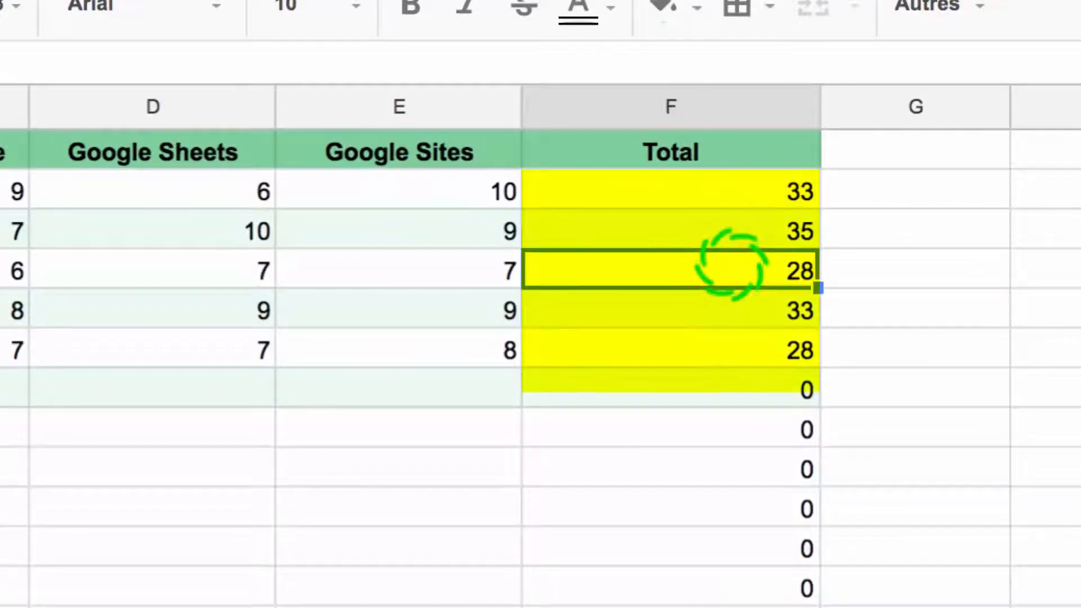
pyautogui.click(723, 307)
pyautogui.click(729, 344)
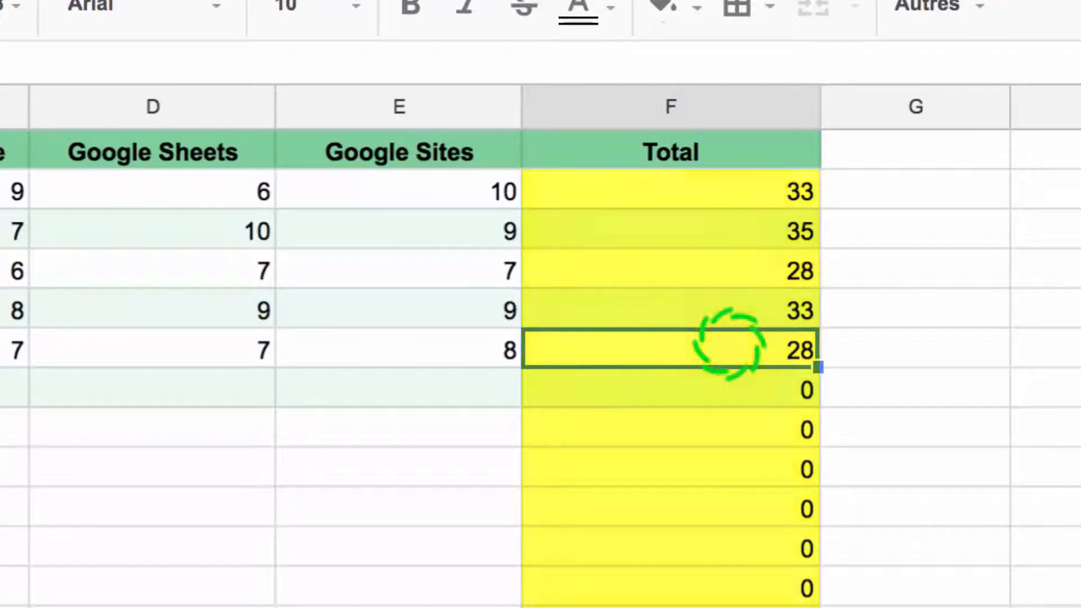
pyautogui.click(729, 387)
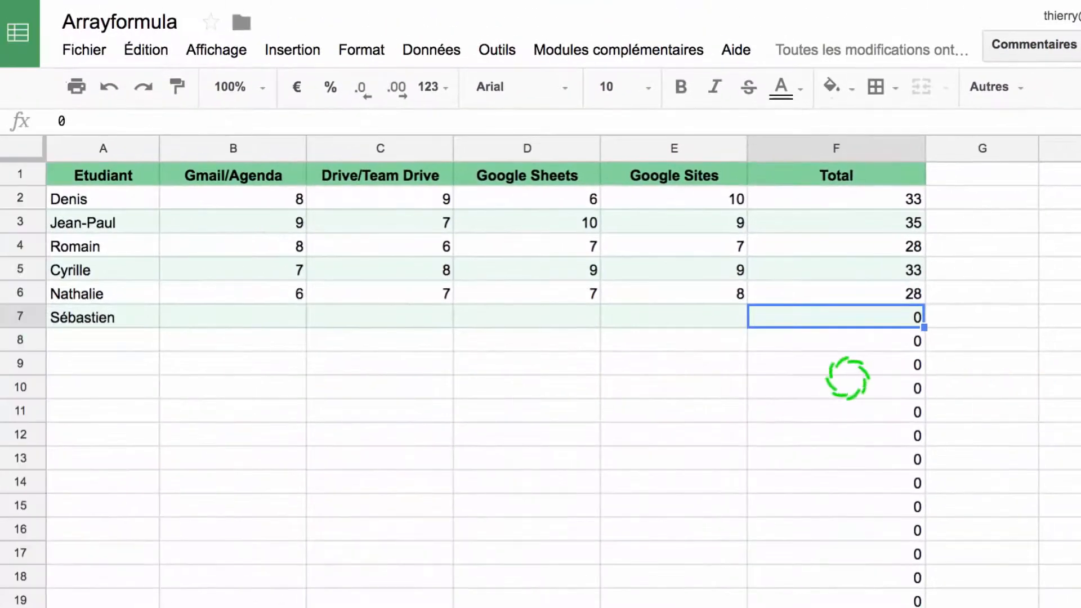
# Step: Insert one row above row 4
pyautogui.click(23, 246)
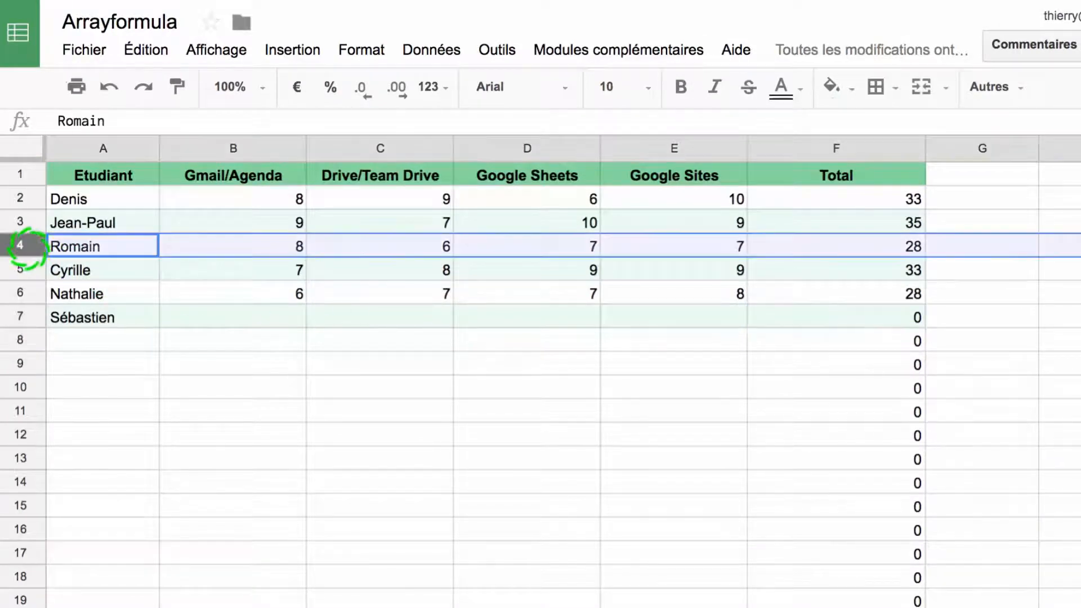
pyautogui.rightClick(25, 248)
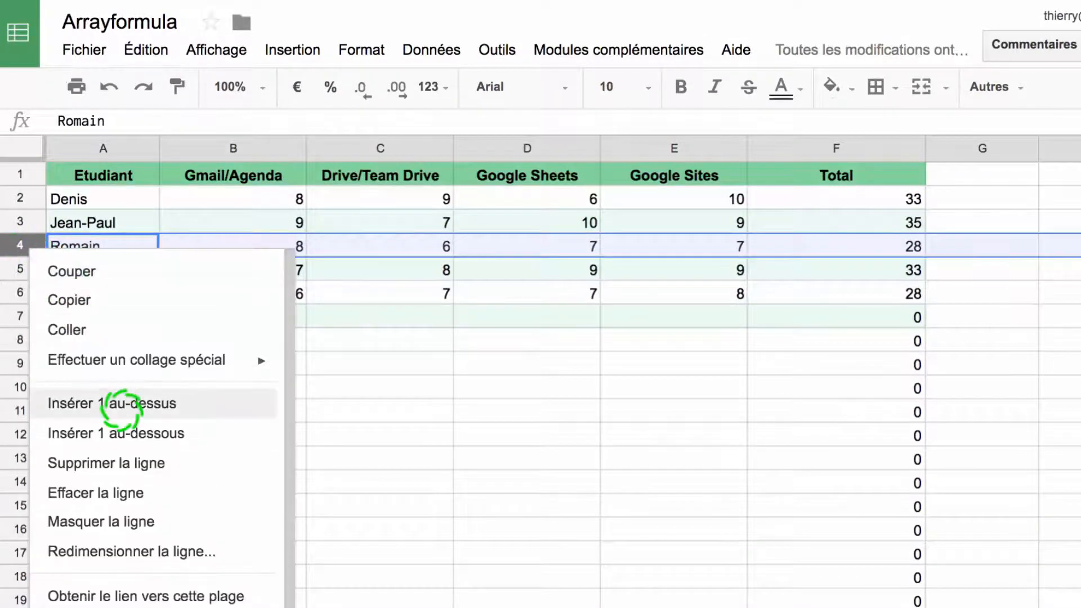
pyautogui.click(121, 403)
# Step: Fill row 4 with a new student's first name and the scores 6, 7, 8 and 9
pyautogui.click(83, 252)
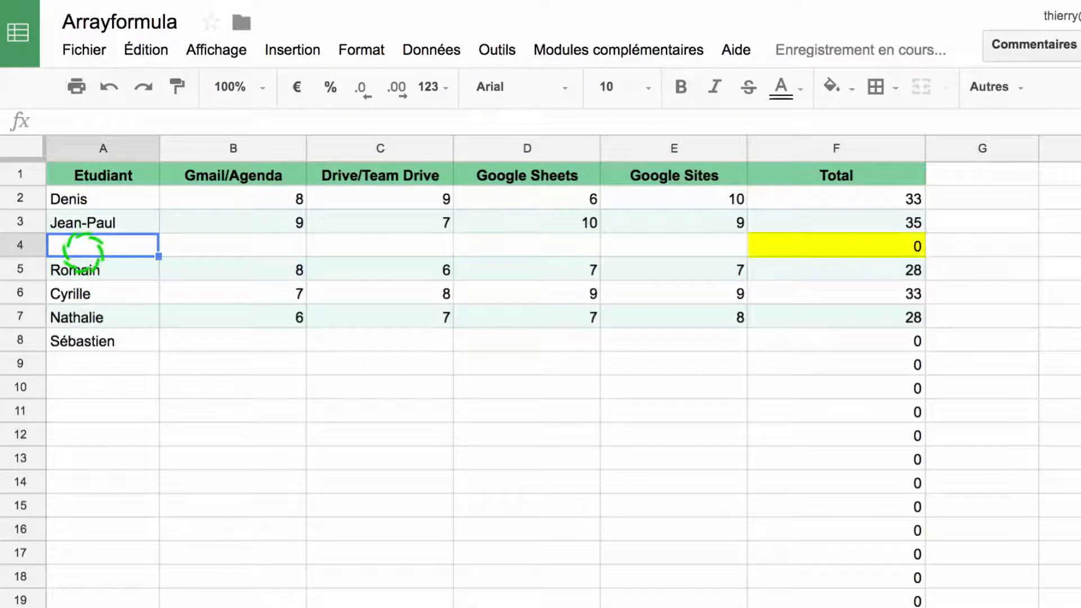
pyautogui.write('ISa')
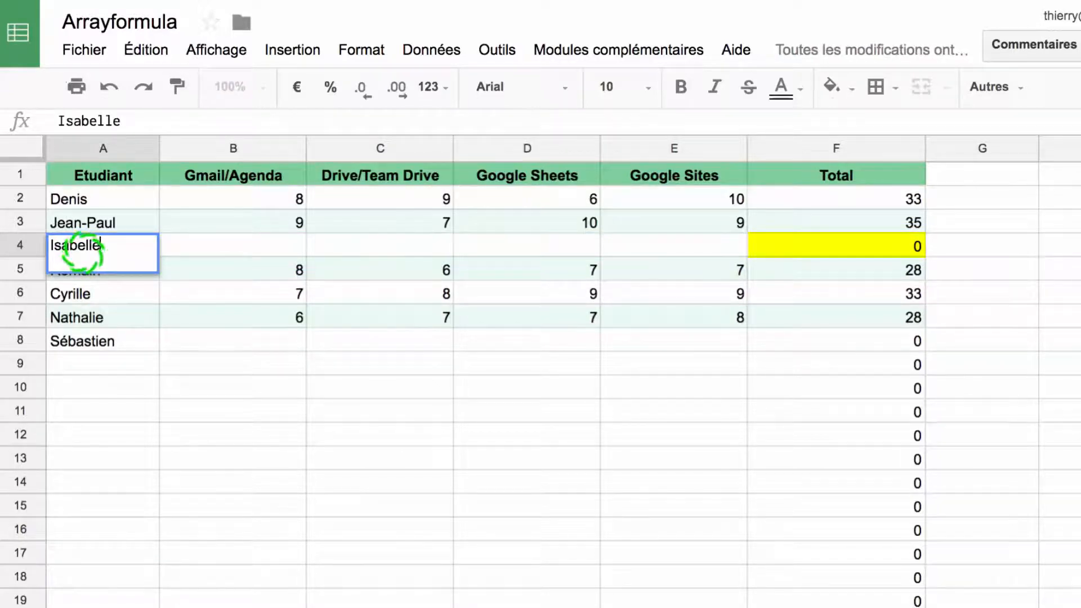
pyautogui.press('Tab')
pyautogui.write('6')
pyautogui.press('Tab')
pyautogui.write('7')
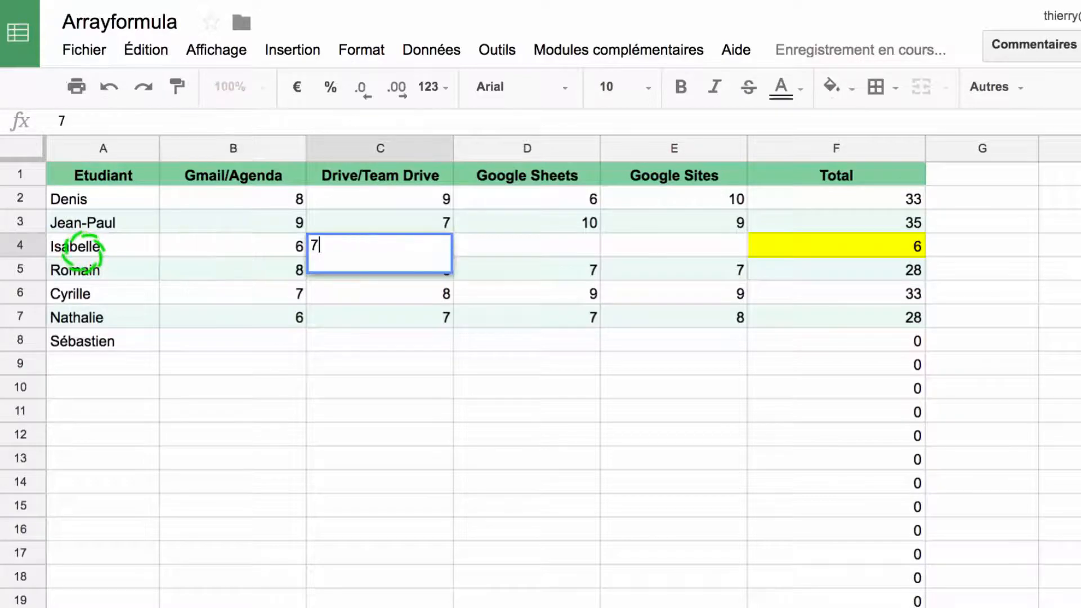
pyautogui.press('Tab')
pyautogui.write('8')
pyautogui.press('Tab')
pyautogui.write('9')
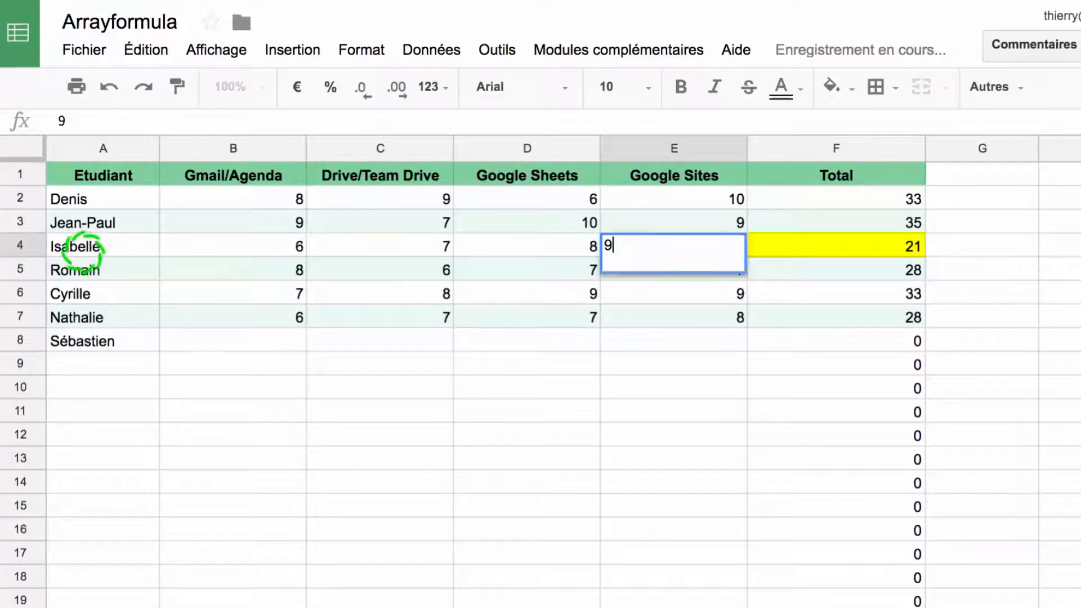
pyautogui.press('Tab')
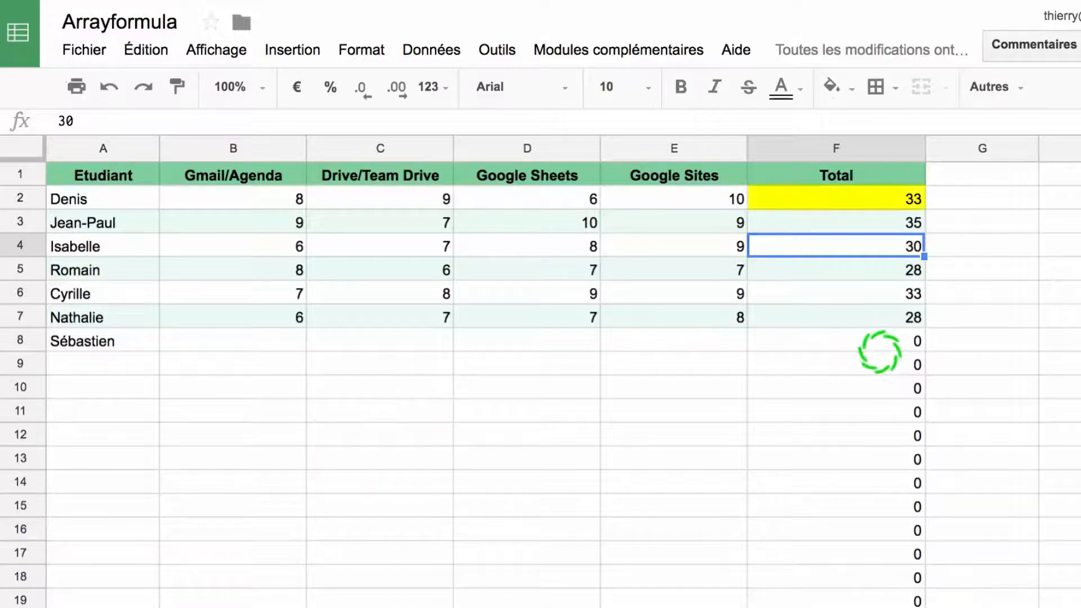
# Step: Put si(A2:A<>0; before the sum inside the ARRAYFORMULA in cell F2, so only rows with a student are totalled
pyautogui.click(878, 199)
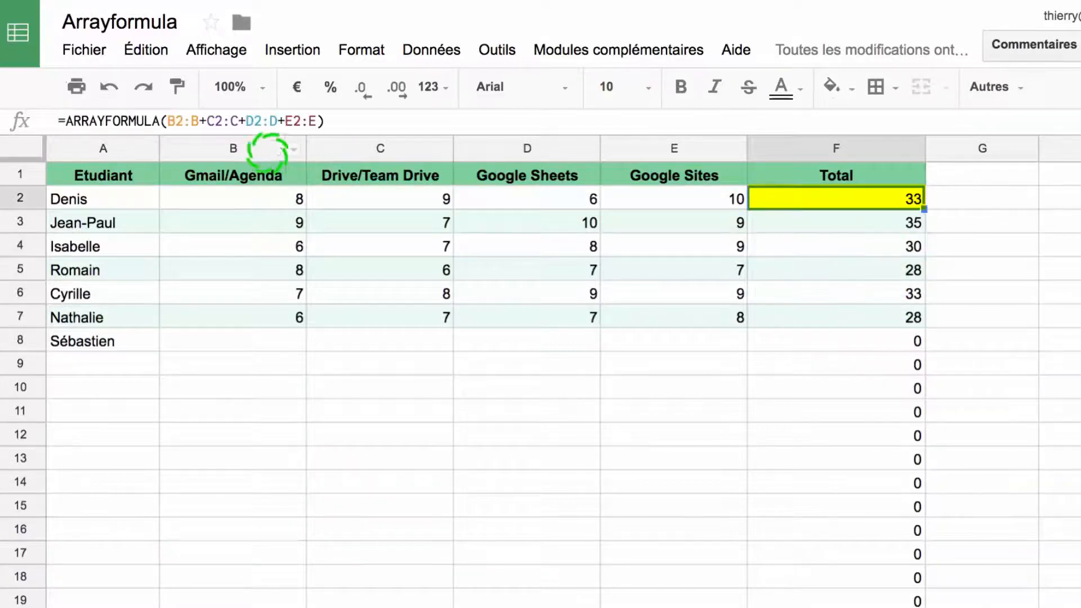
pyautogui.click(165, 121)
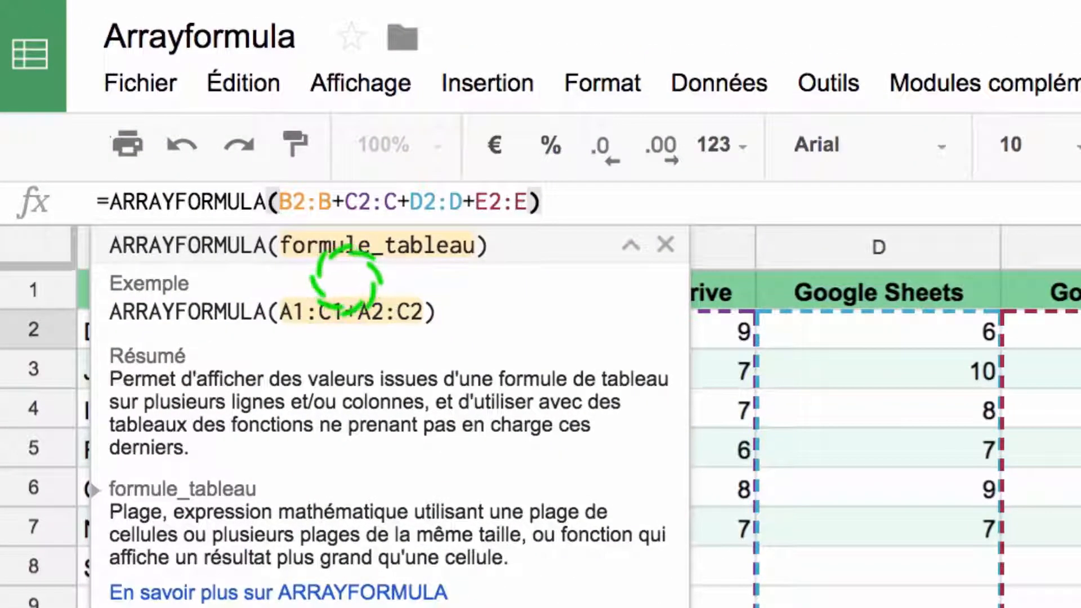
pyautogui.write('si(A2')
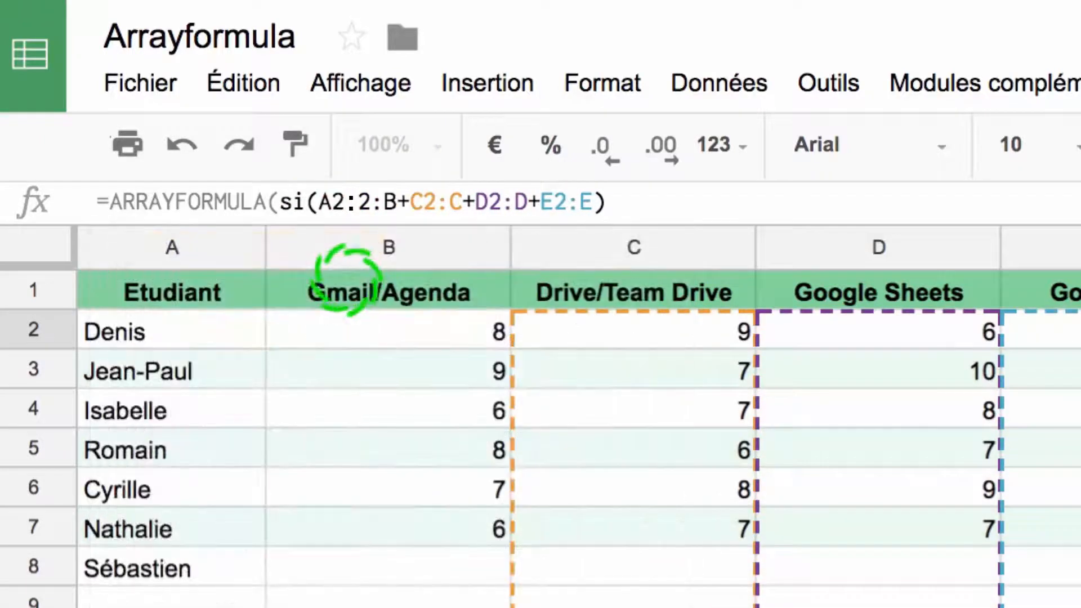
pyautogui.write(':A')
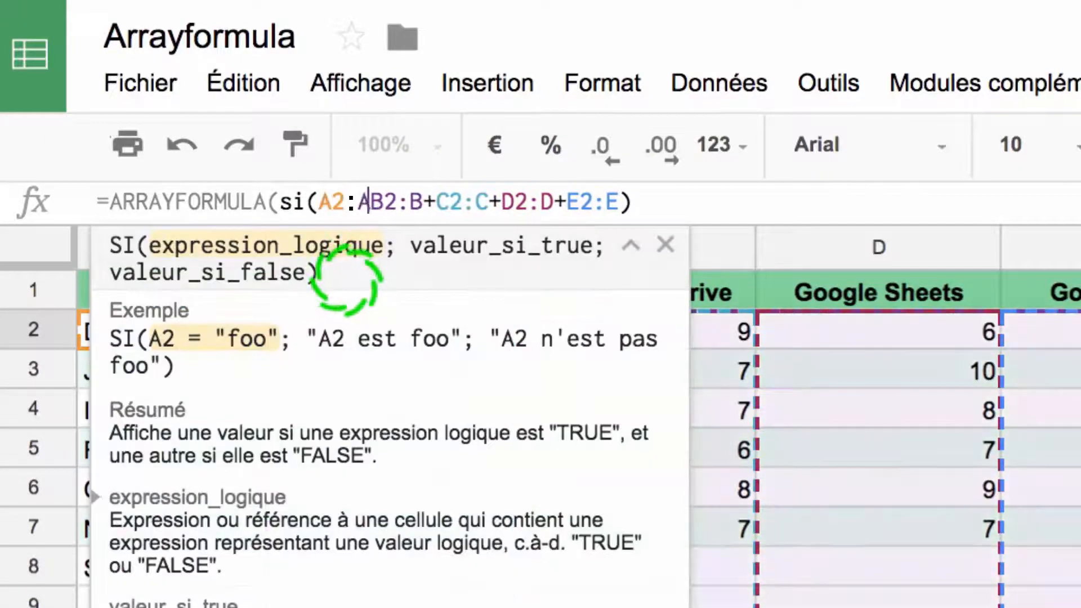
pyautogui.write('<>0')
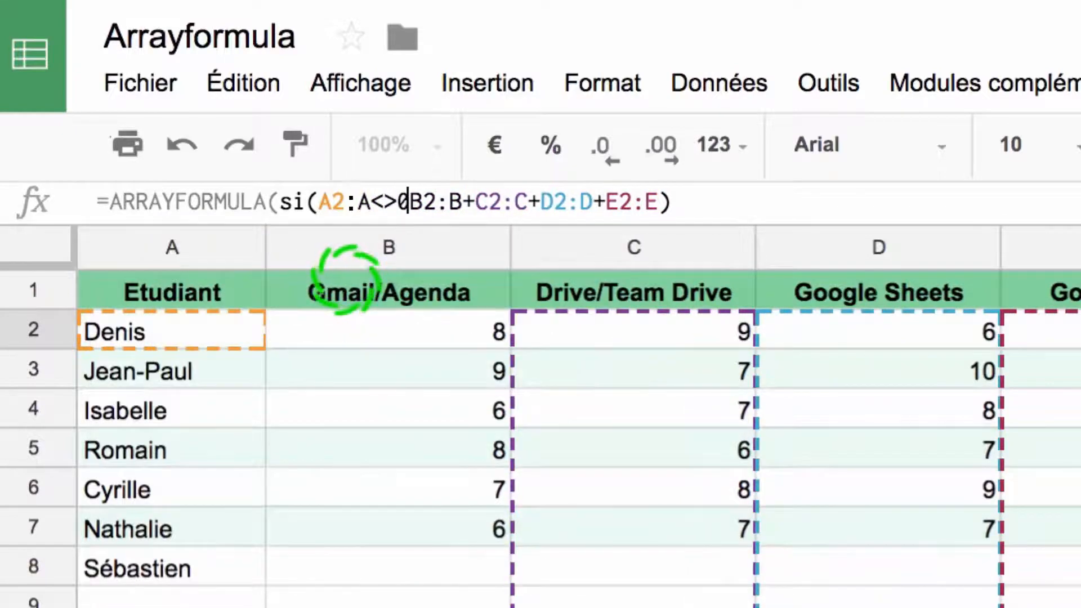
pyautogui.write(';')
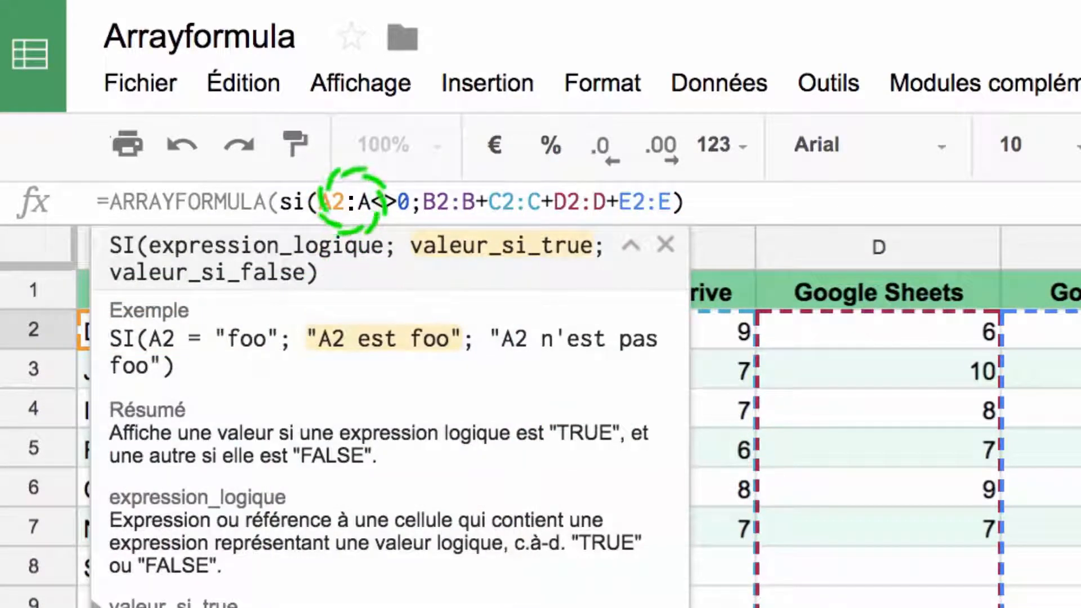
pyautogui.click(350, 201)
pyautogui.press('BackSpace')
pyautogui.write(':')
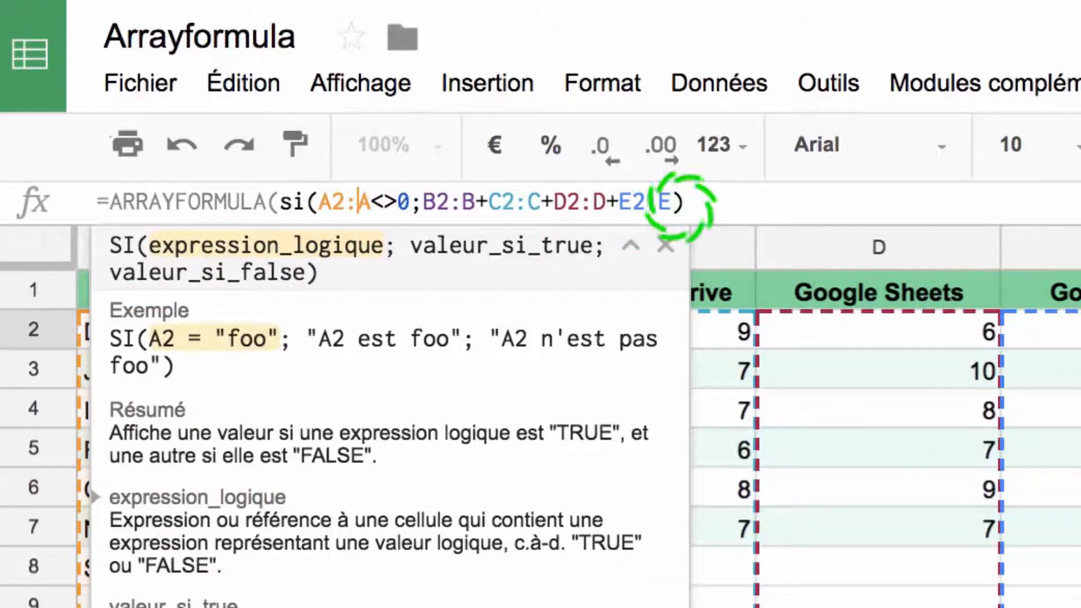
# Step: Complete the si function in F2 with an empty string "" as its value if false and close its parenthesis
pyautogui.click(672, 202)
pyautogui.write(';""')
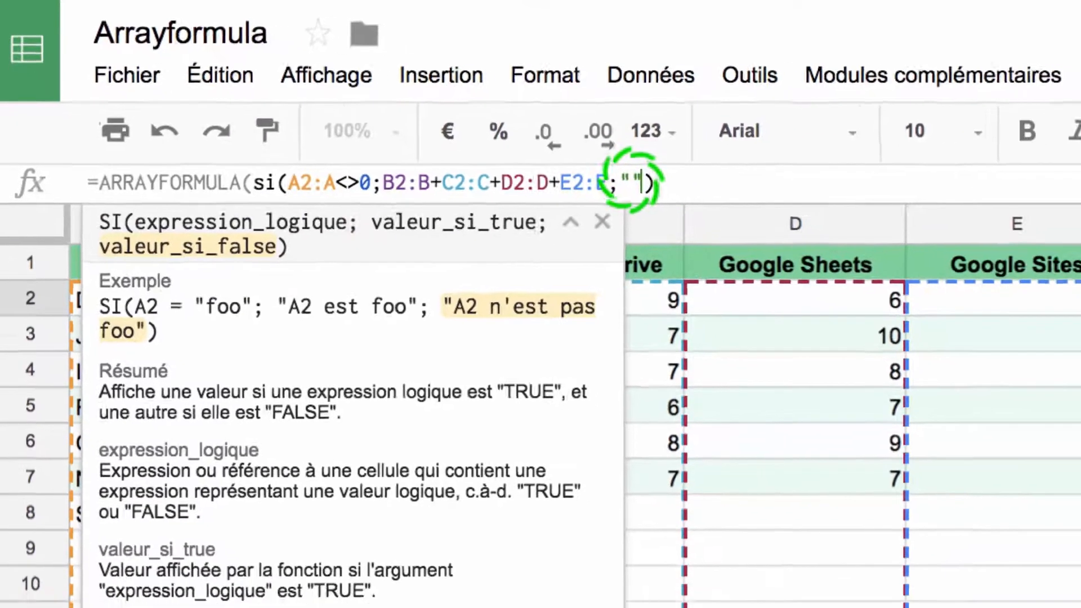
pyautogui.write(')')
pyautogui.press('Return')
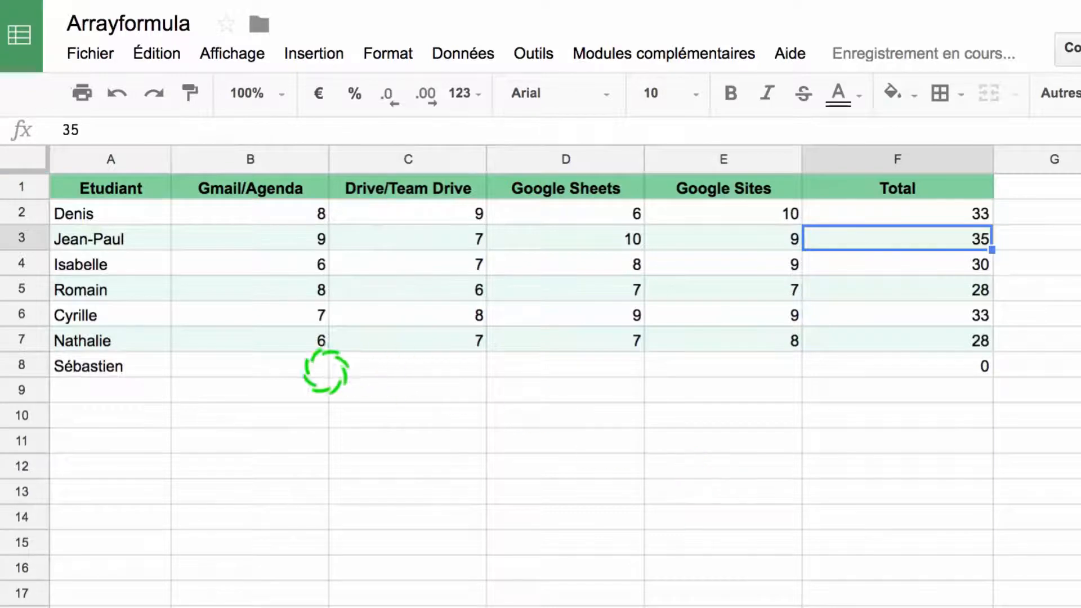
# Step: Enter the scores 7, 9, 8 and 6 for the student in row 8
pyautogui.click(288, 370)
pyautogui.write('7')
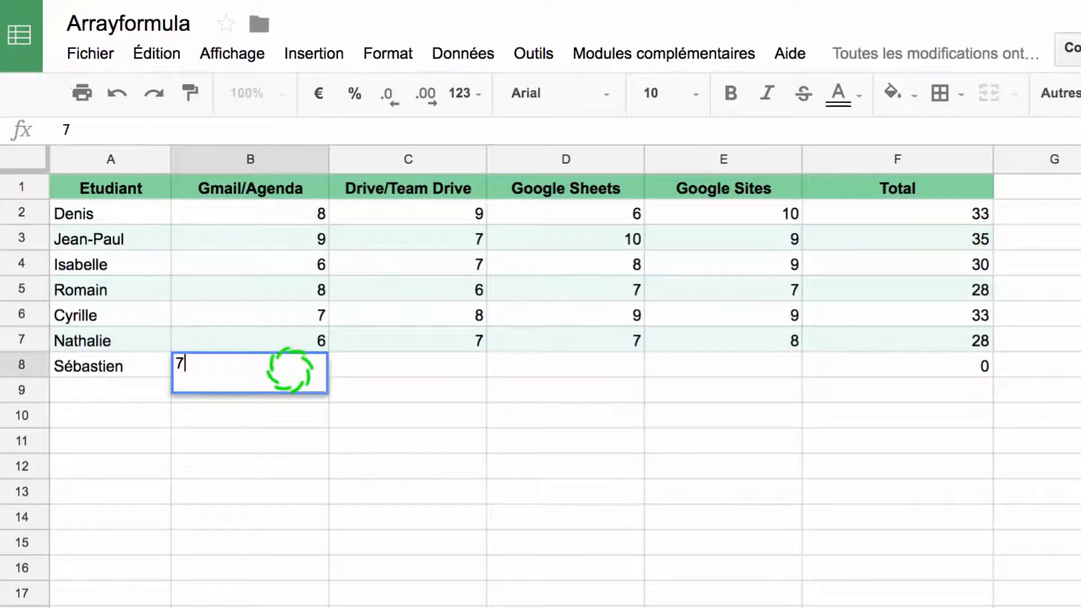
pyautogui.press('Tab')
pyautogui.write('9')
pyautogui.press('Tab')
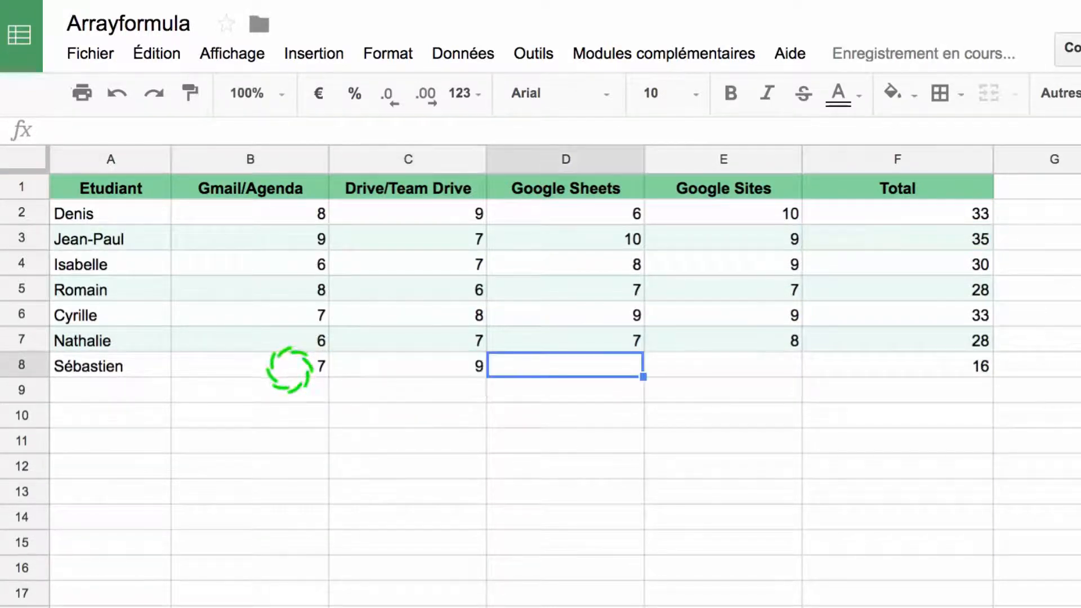
pyautogui.write('8')
pyautogui.press('Tab')
pyautogui.write('6')
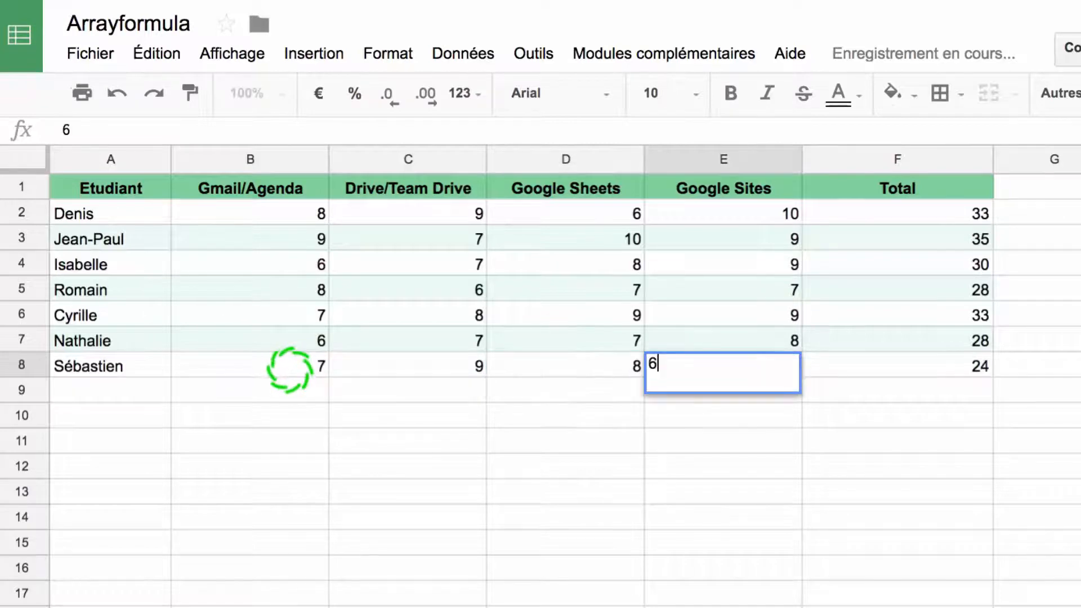
pyautogui.click(509, 487)
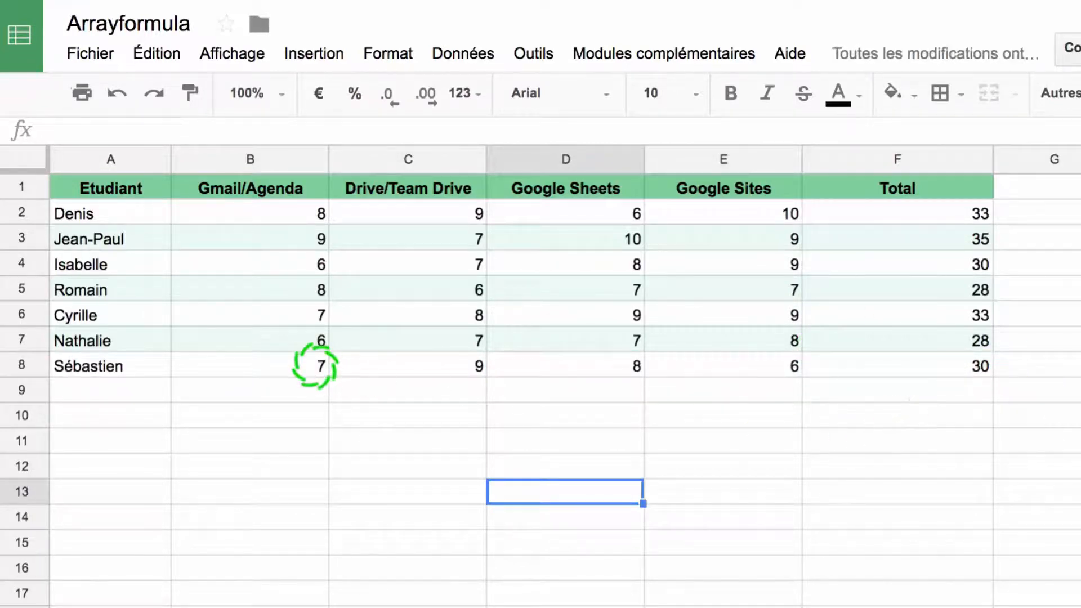
# Step: Add another student in row 9 with a first name and the scores 6, 5, 8 and 9
pyautogui.click(116, 391)
pyautogui.write('D')
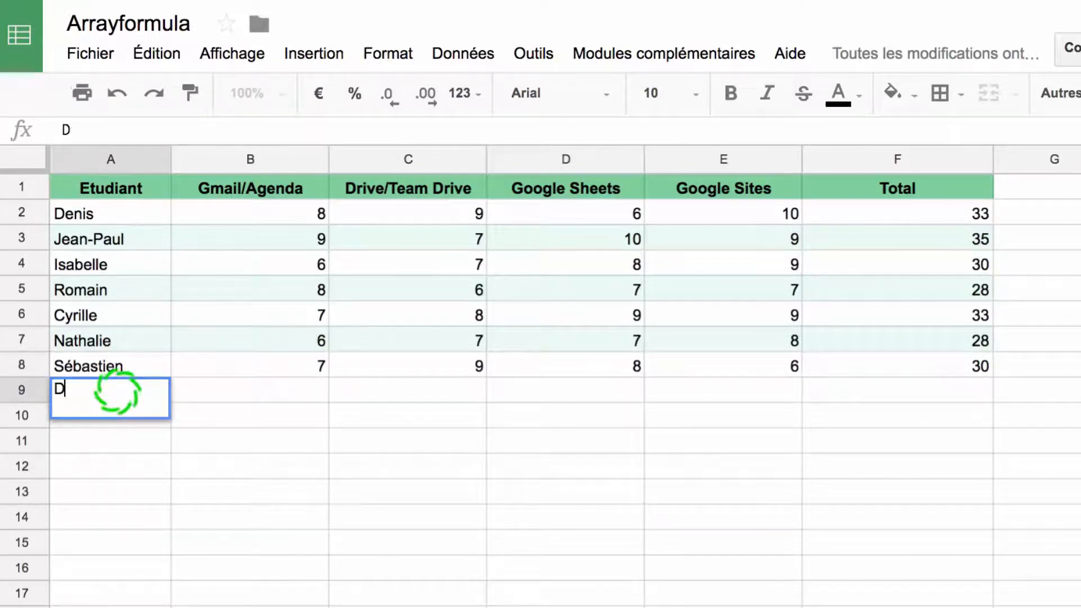
pyautogui.write('avid')
pyautogui.press('Tab')
pyautogui.write('6')
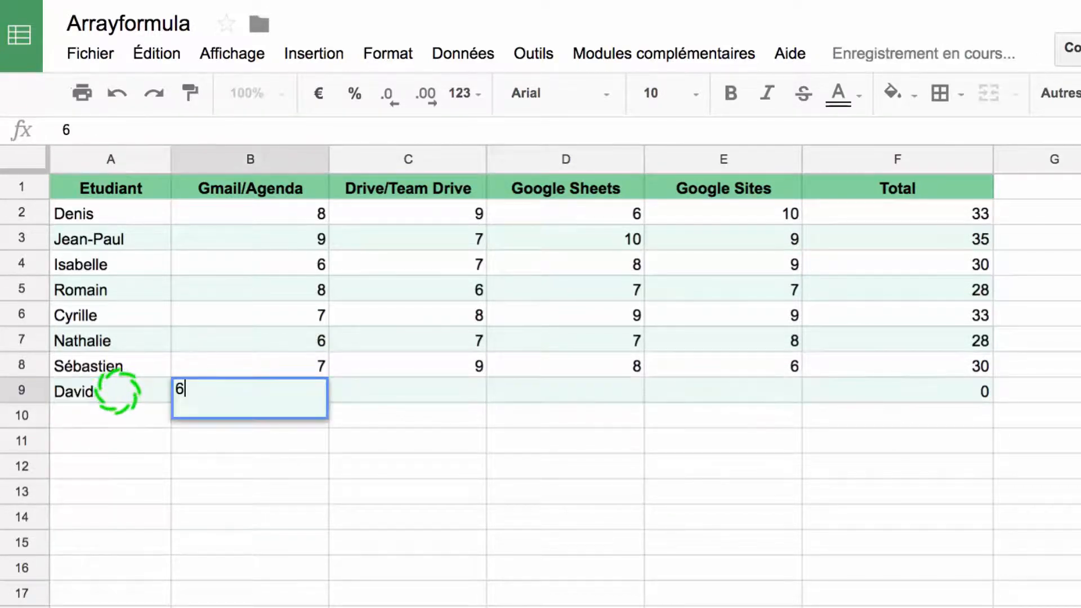
pyautogui.press('Tab')
pyautogui.write('5')
pyautogui.press('Tab')
pyautogui.write('8')
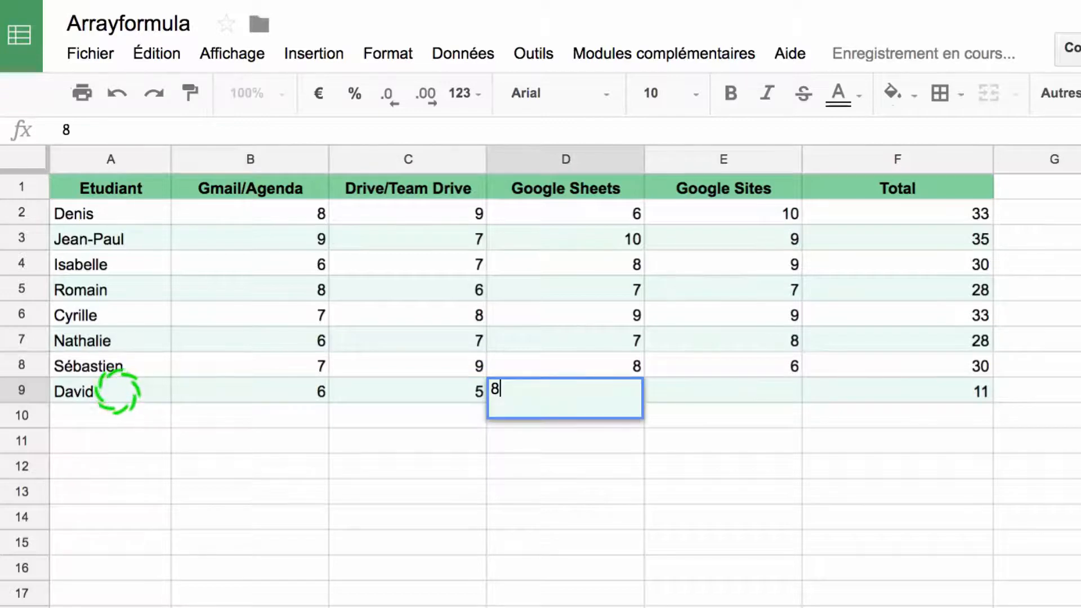
pyautogui.press('Tab')
pyautogui.write('9')
pyautogui.press('Tab')
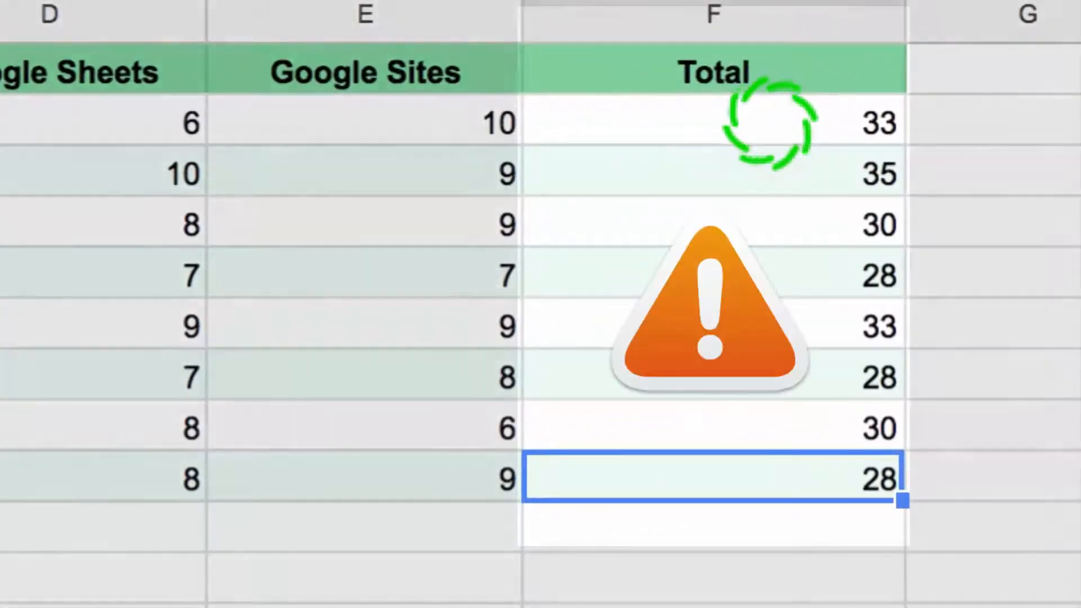
# Step: Delete the ARRAYFORMULA from cell F2
pyautogui.click(925, 214)
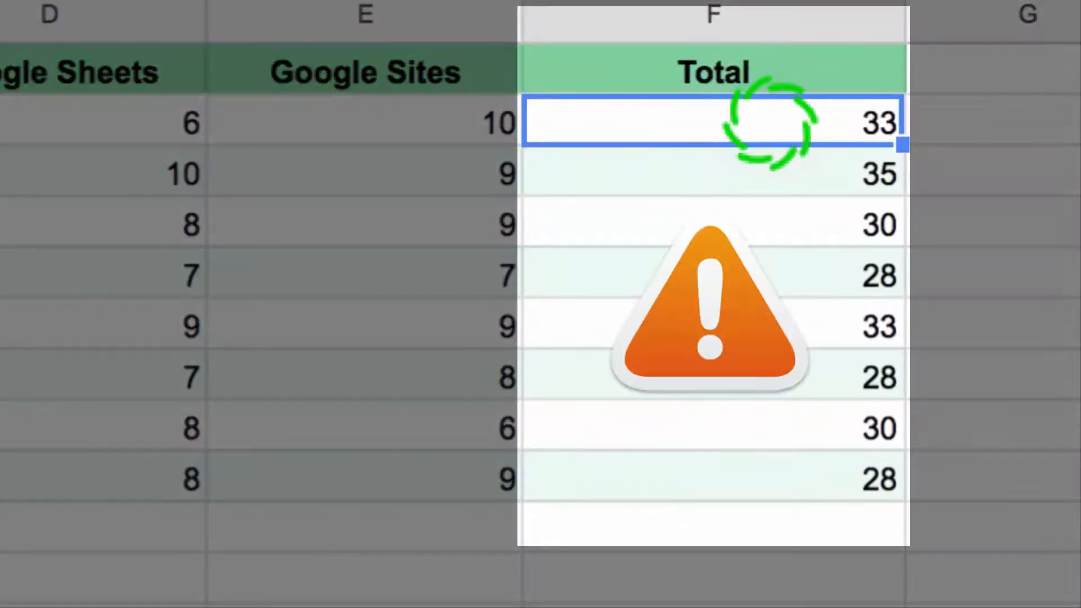
pyautogui.press('Delete')
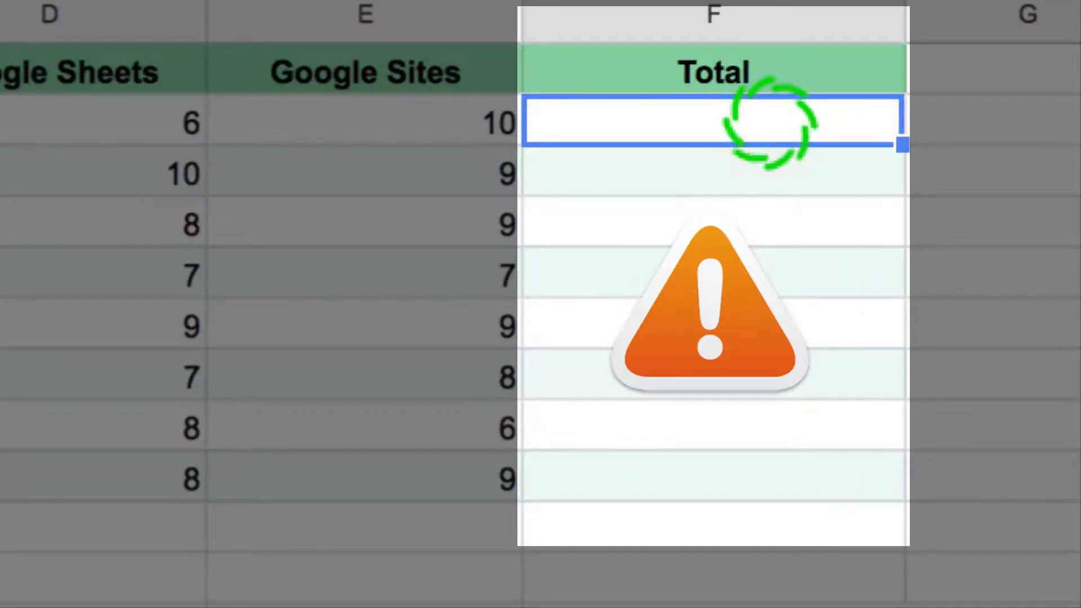